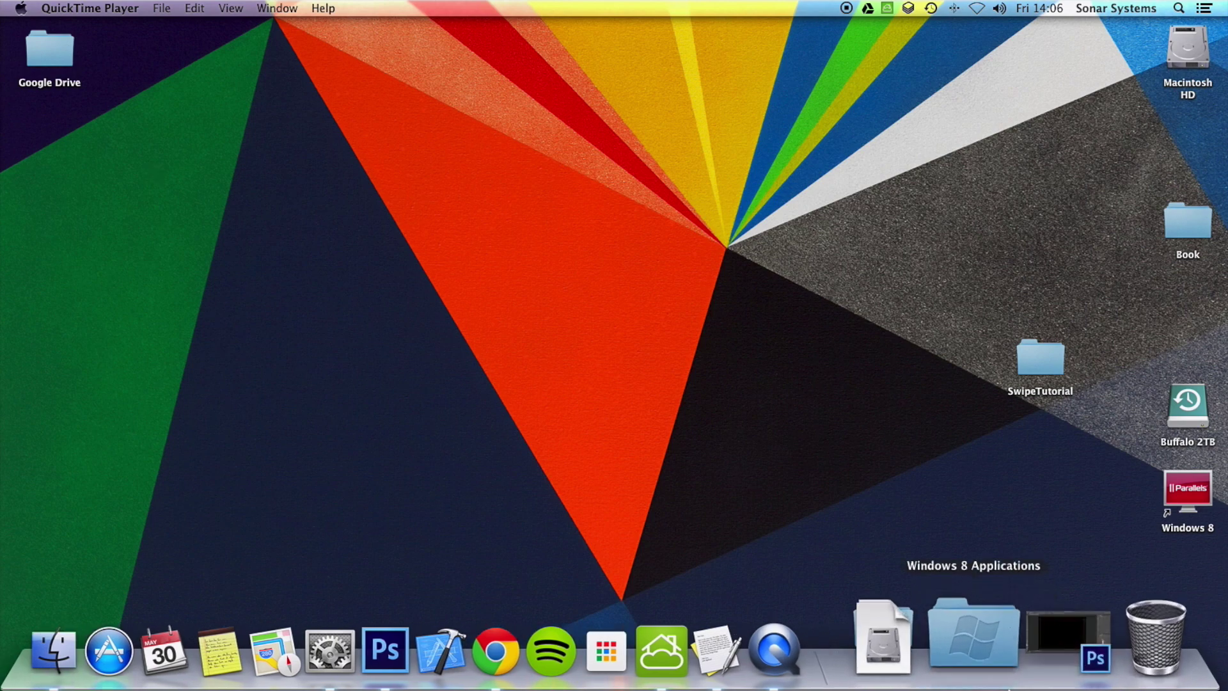
Step: Restore the minimized Landscape iOS.psd window from the Dock so it fills the screen
click(1039, 661)
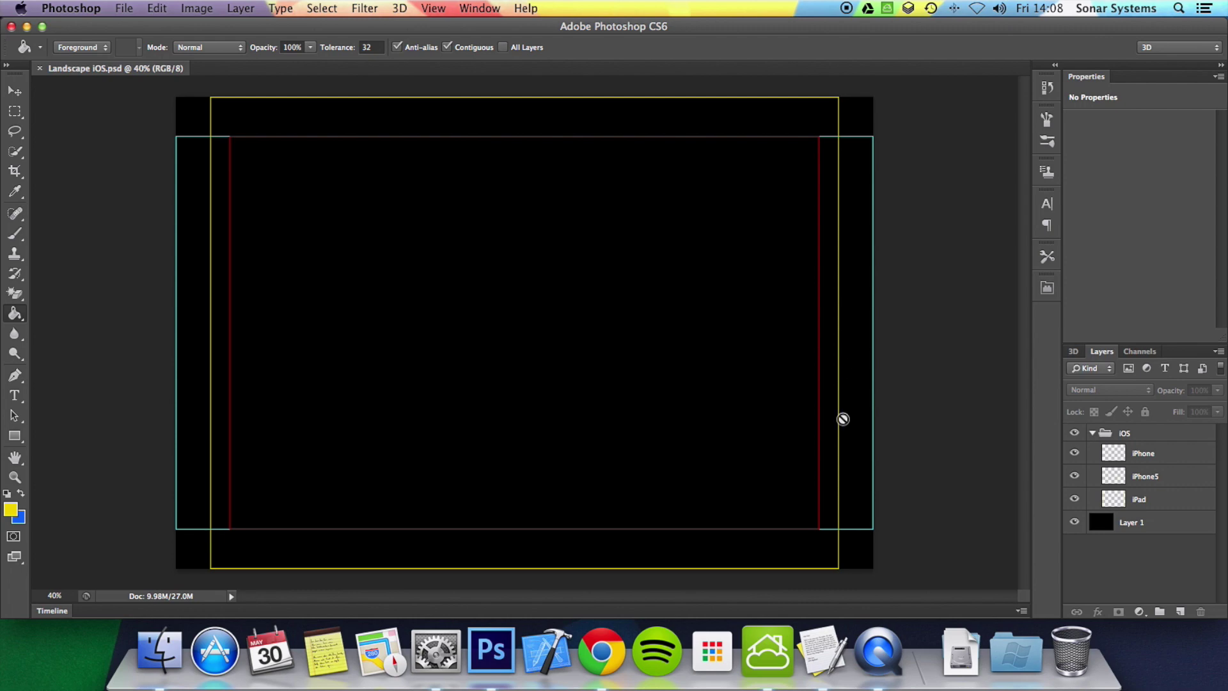
Step: Switch to TextEdit, close System Preferences, and type 2048, 960 and 1136 on separate lines
click(822, 649)
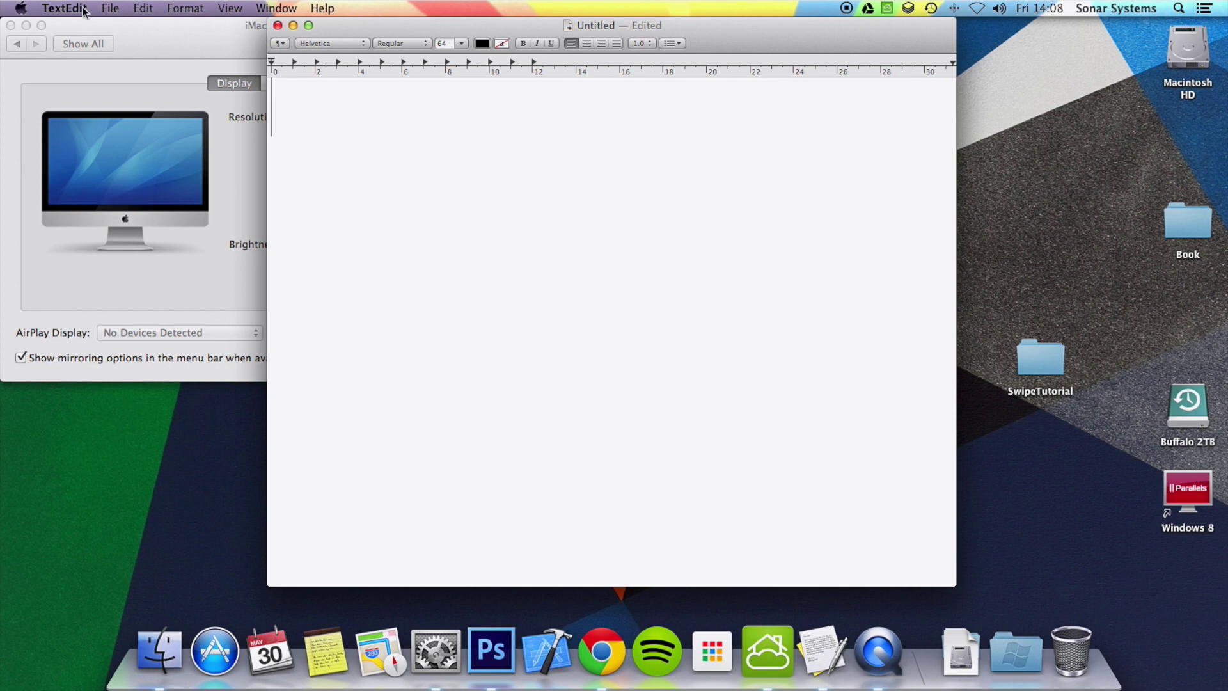
click(11, 25)
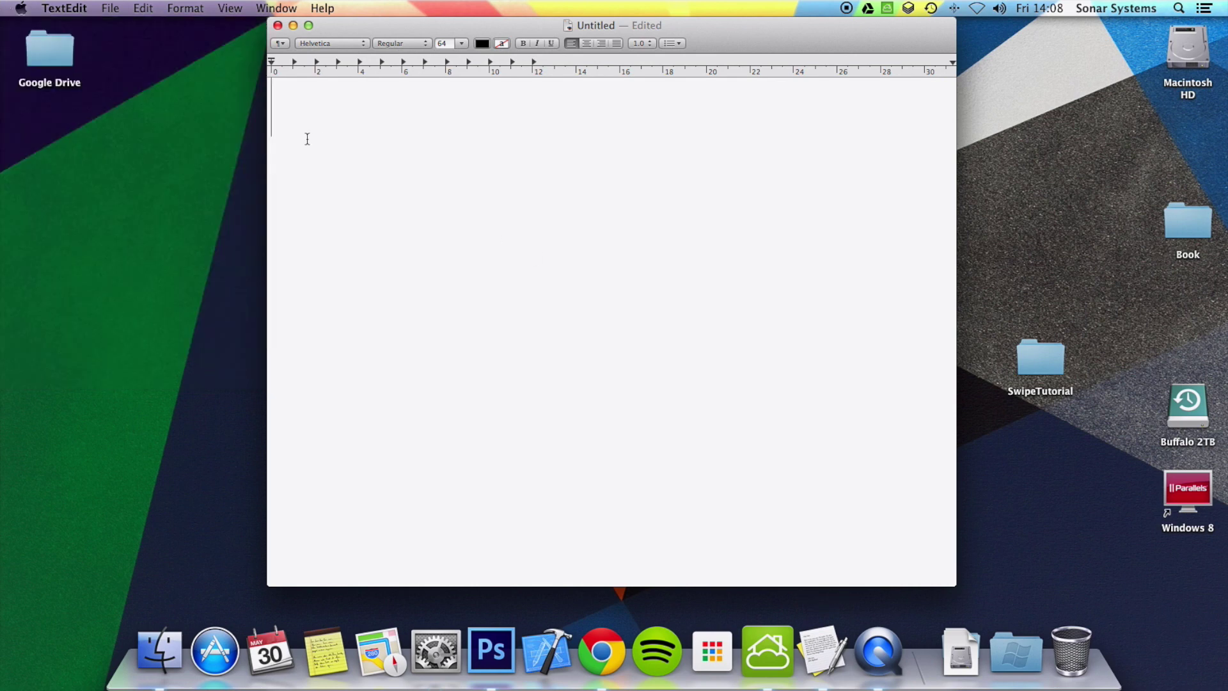
text(2048)
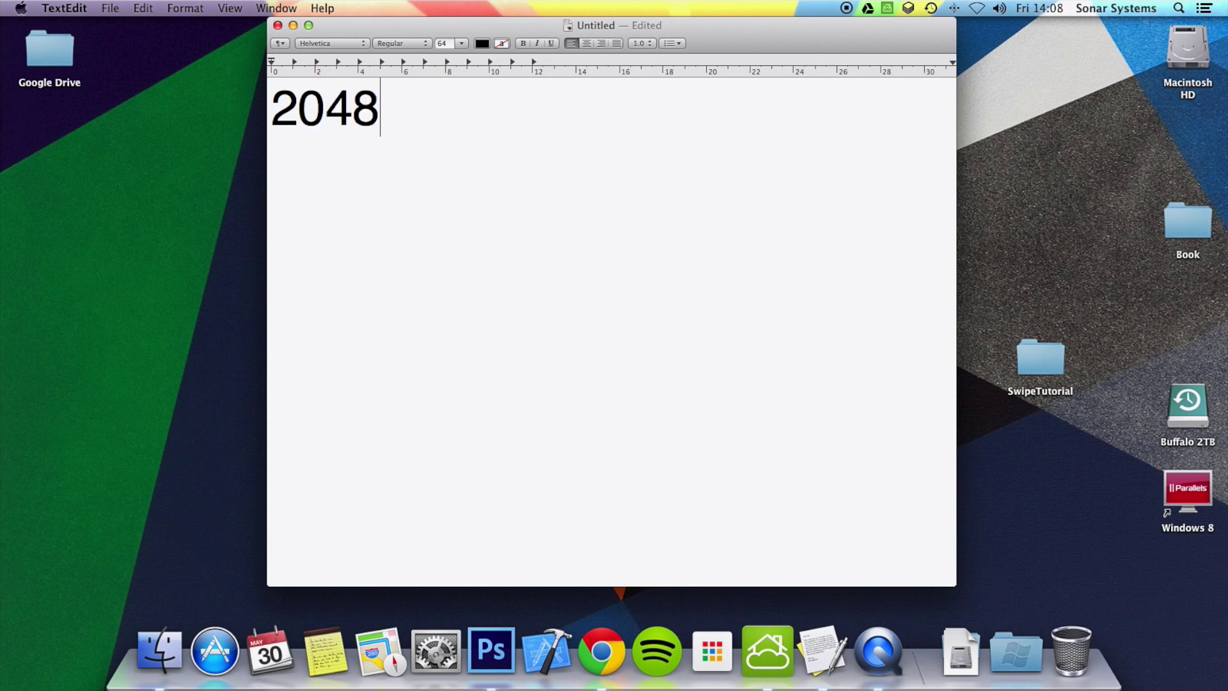
key(Return)
text(960)
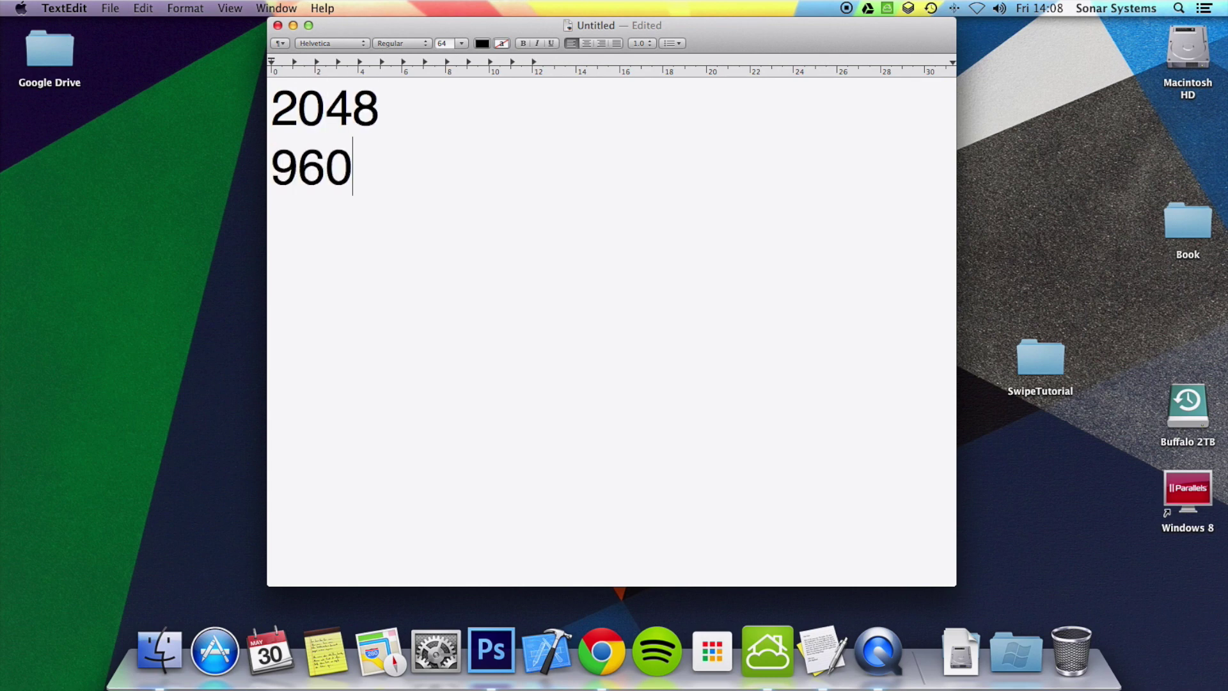
key(Return)
text(13)
key(BackSpace)
text(1)
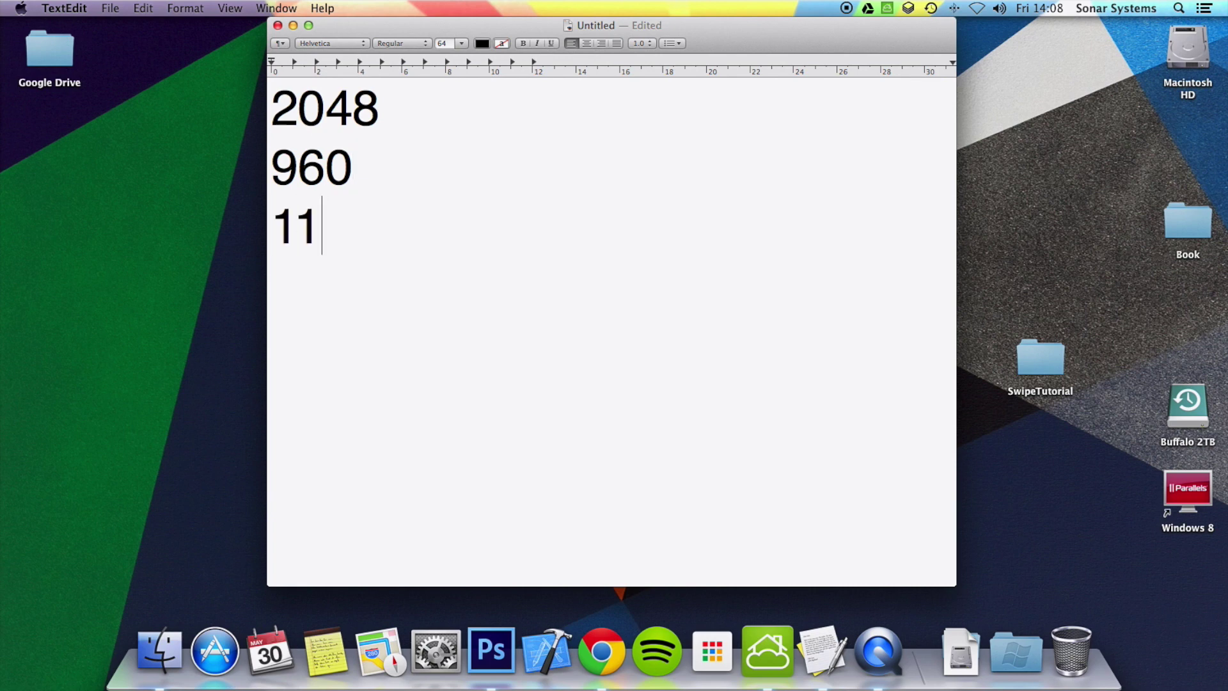
text(36)
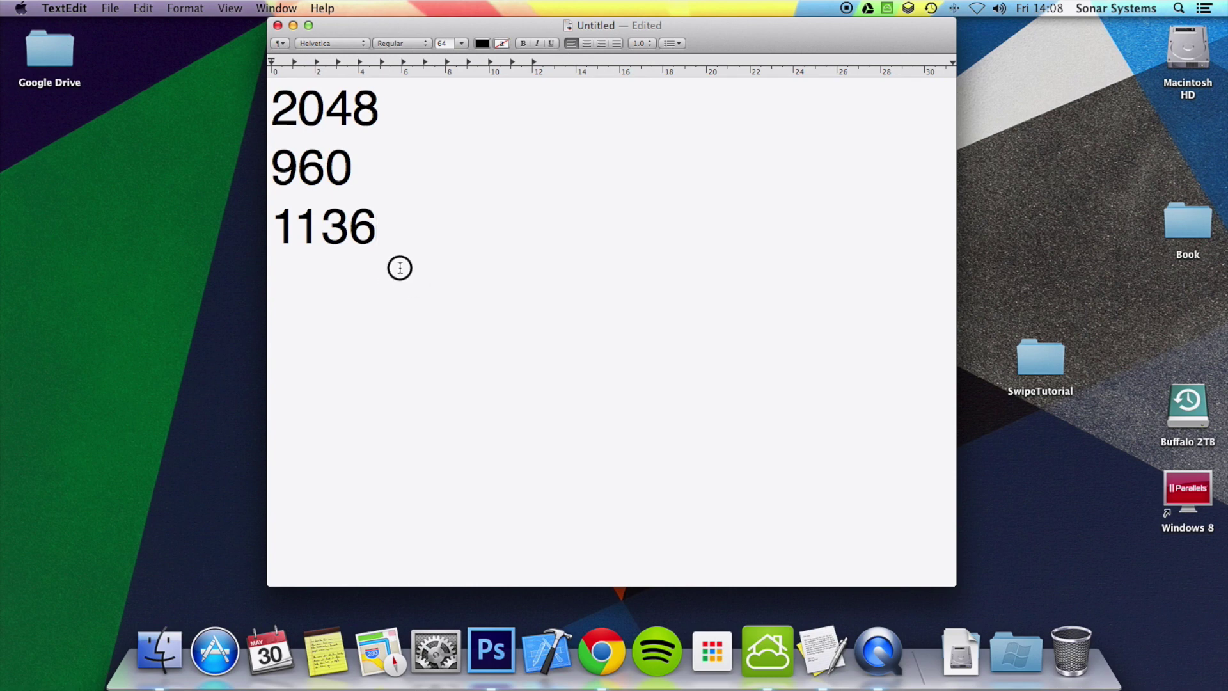
drag(400, 268, 192, 36)
click(467, 251)
key(ctrl+super+d)
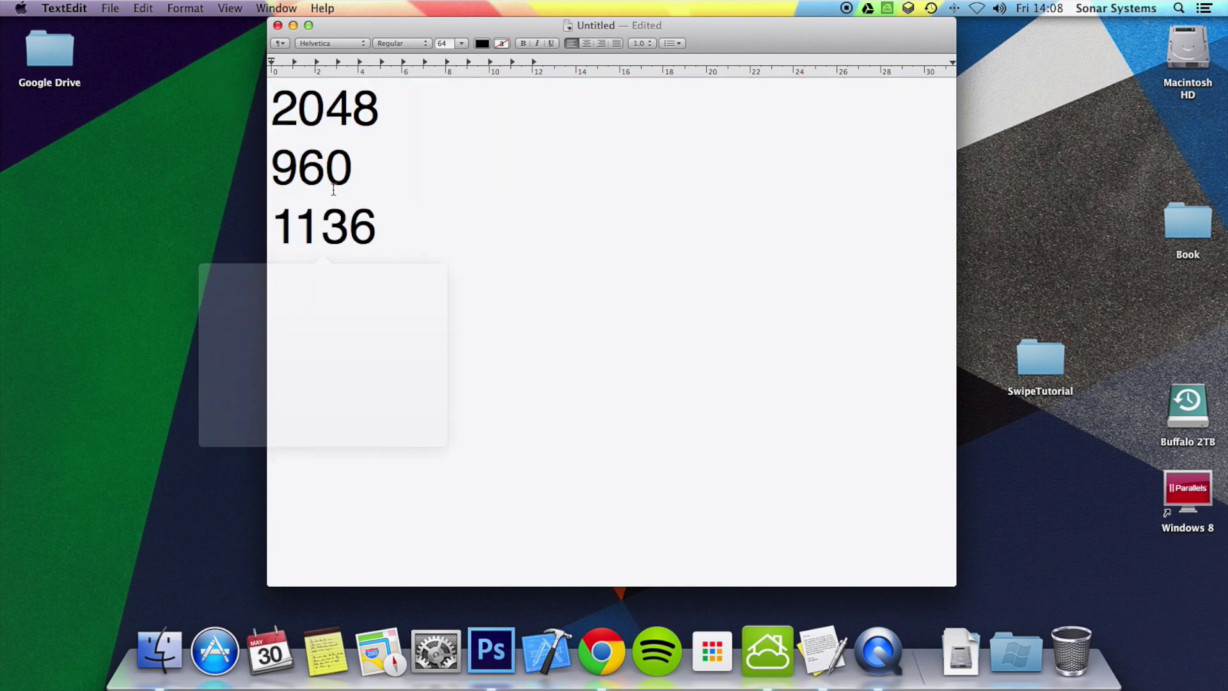
click(348, 168)
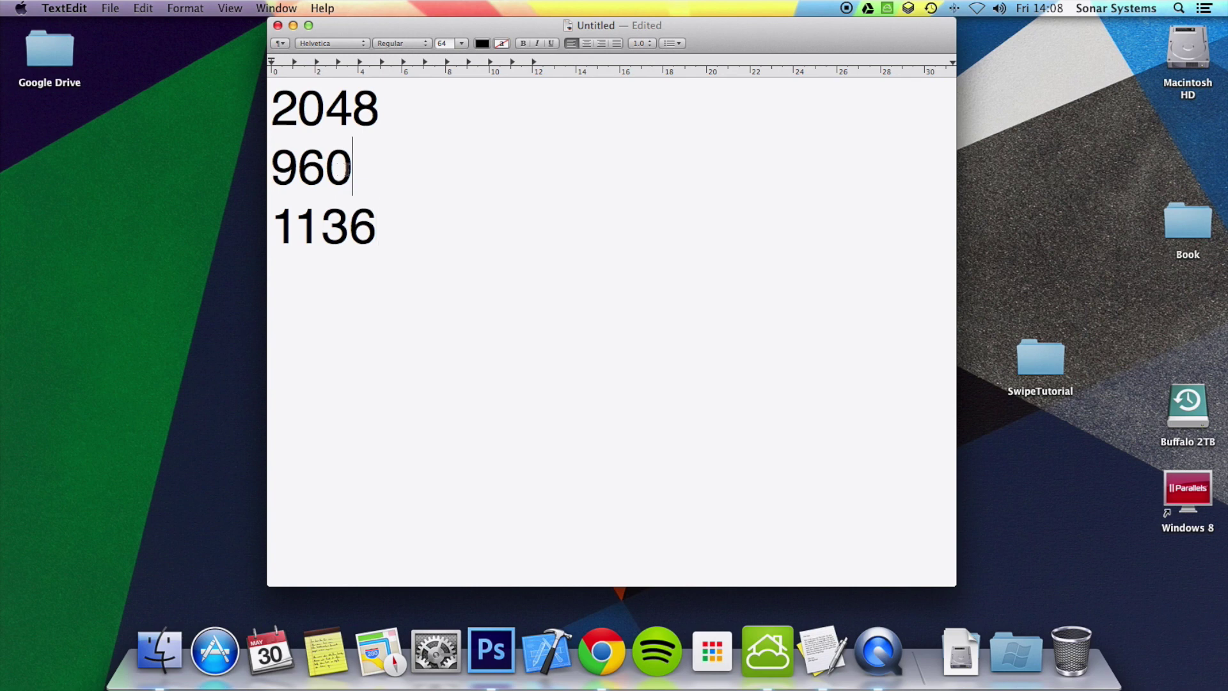
click(389, 117)
click(411, 236)
Step: Extend the width lines to read 960 * 2 = 1920 and 1136 * 2 = 2272
click(359, 166)
text(* 2 -)
key(BackSpace)
key(BackSpace)
click(352, 166)
text(=)
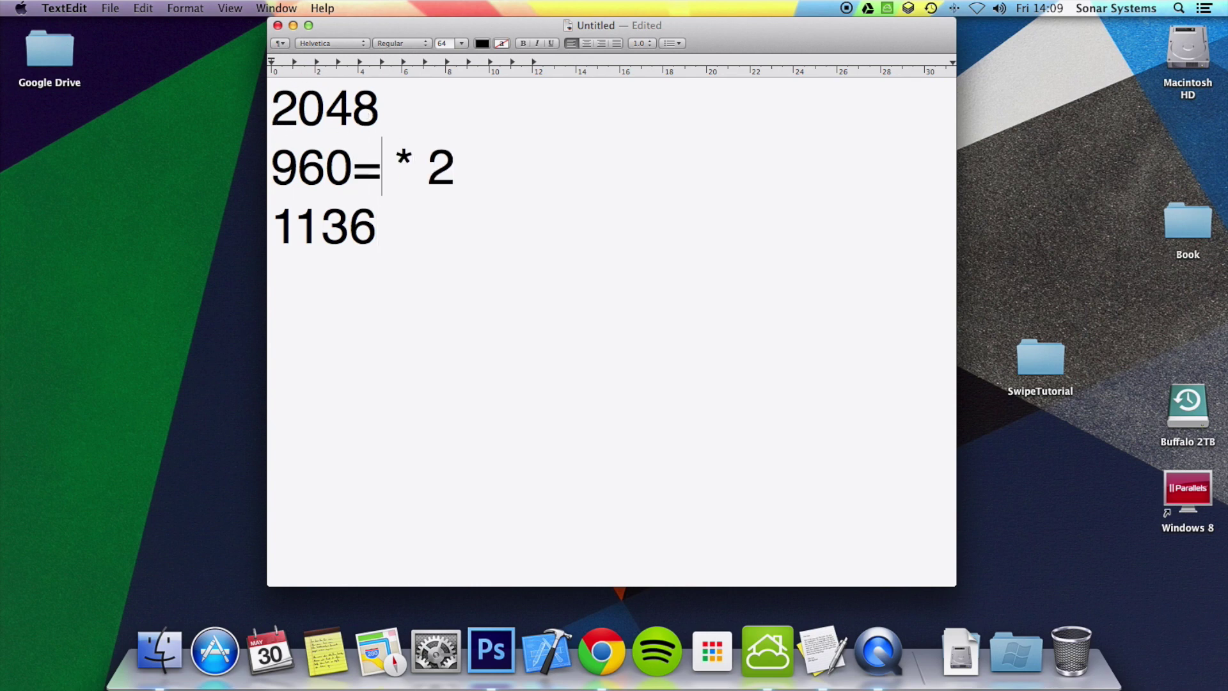
key(BackSpace)
click(386, 165)
key(Right)
key(Right)
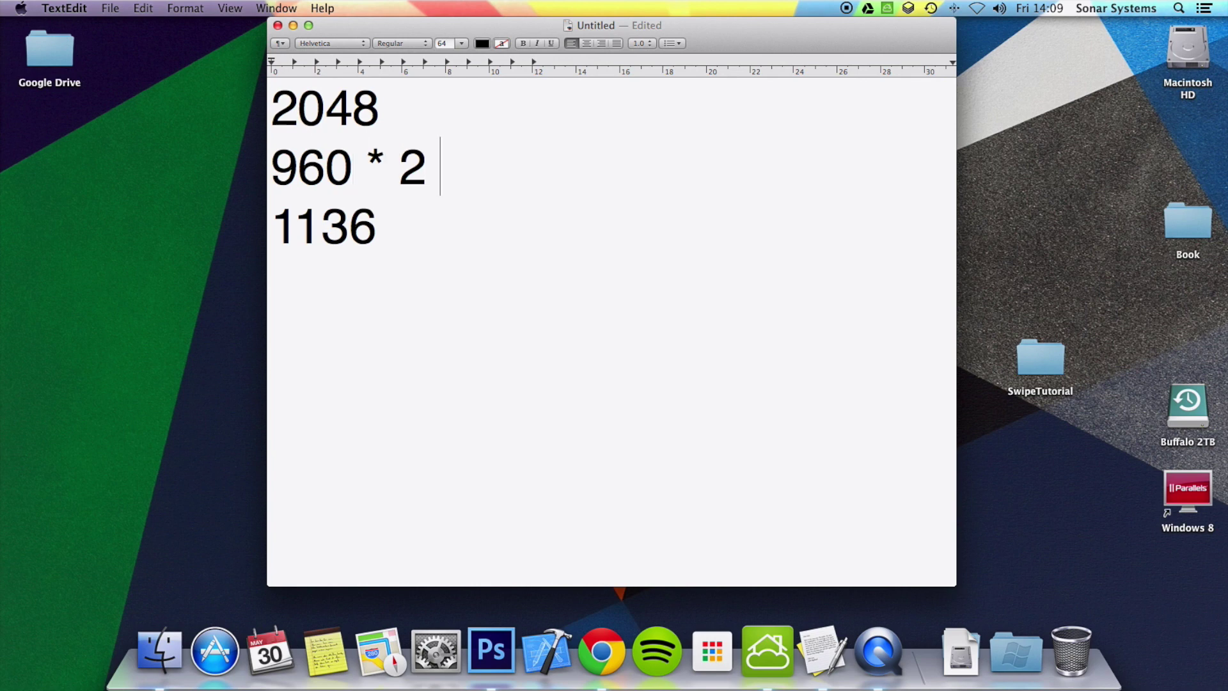
key(BackSpace)
key(BackSpace)
text(=)
key(BackSpace)
key(BackSpace)
text(2 = 1920)
click(380, 107)
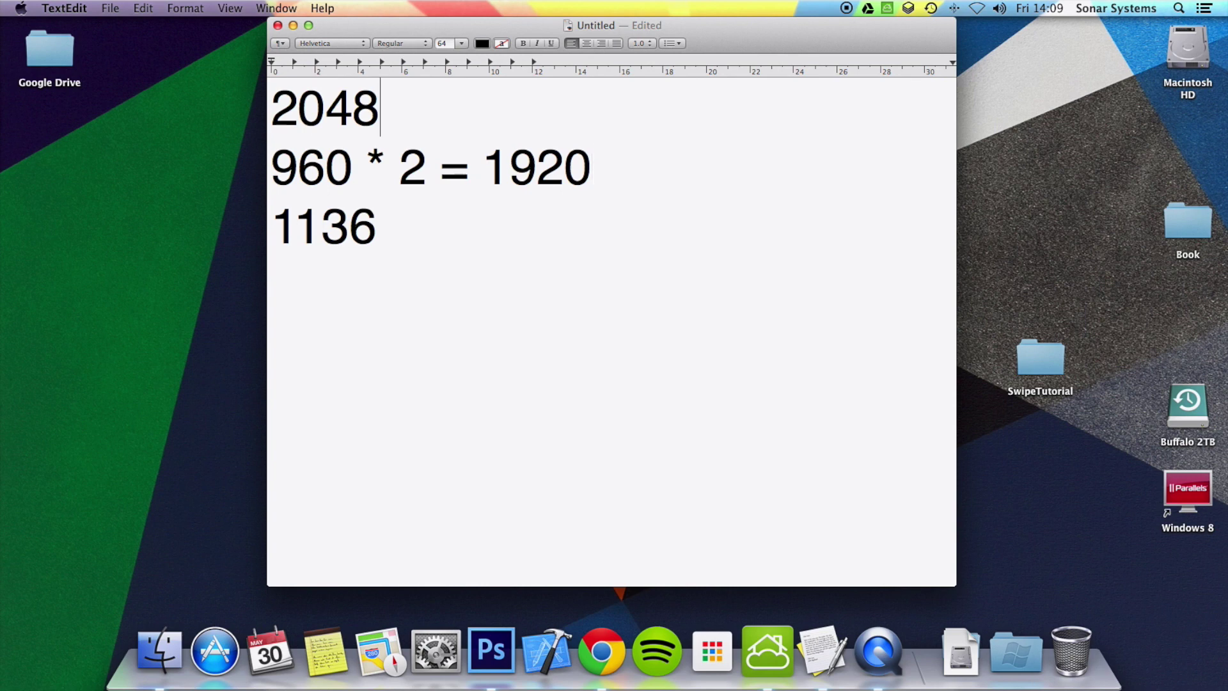
click(377, 225)
text(* 2 = 2272)
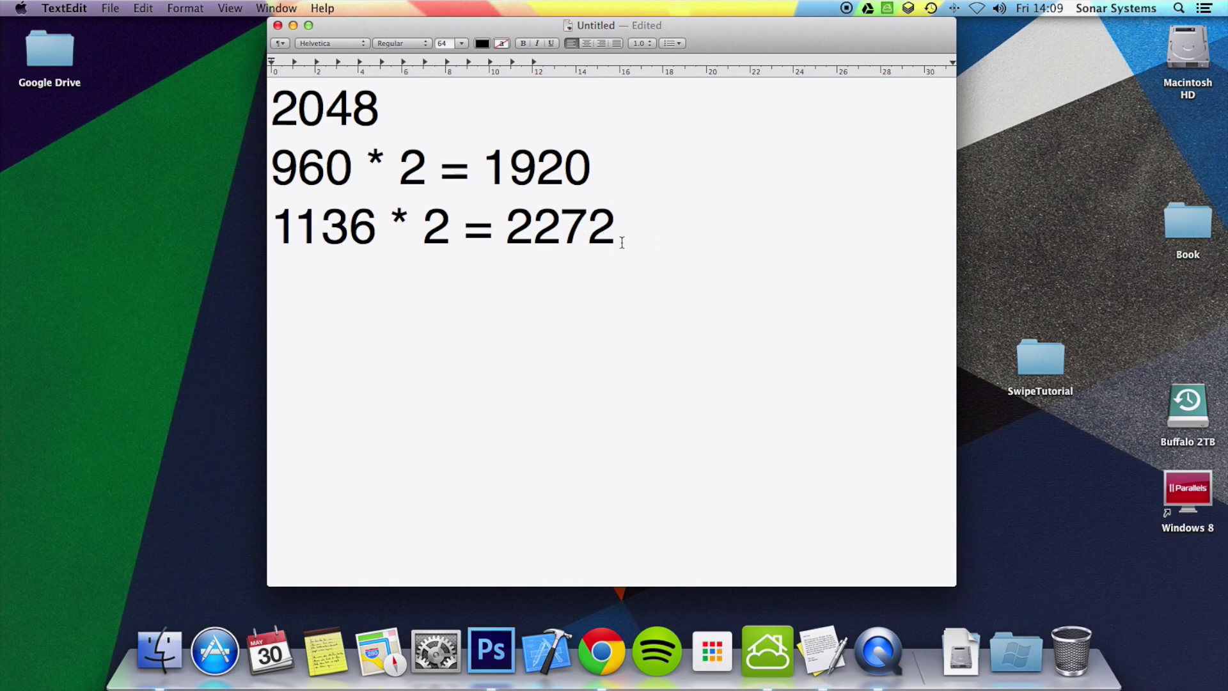
Step: Add the heights 1536 and 640 * 2 = 1280 on new lines below the widths
key(Return)
text(1536)
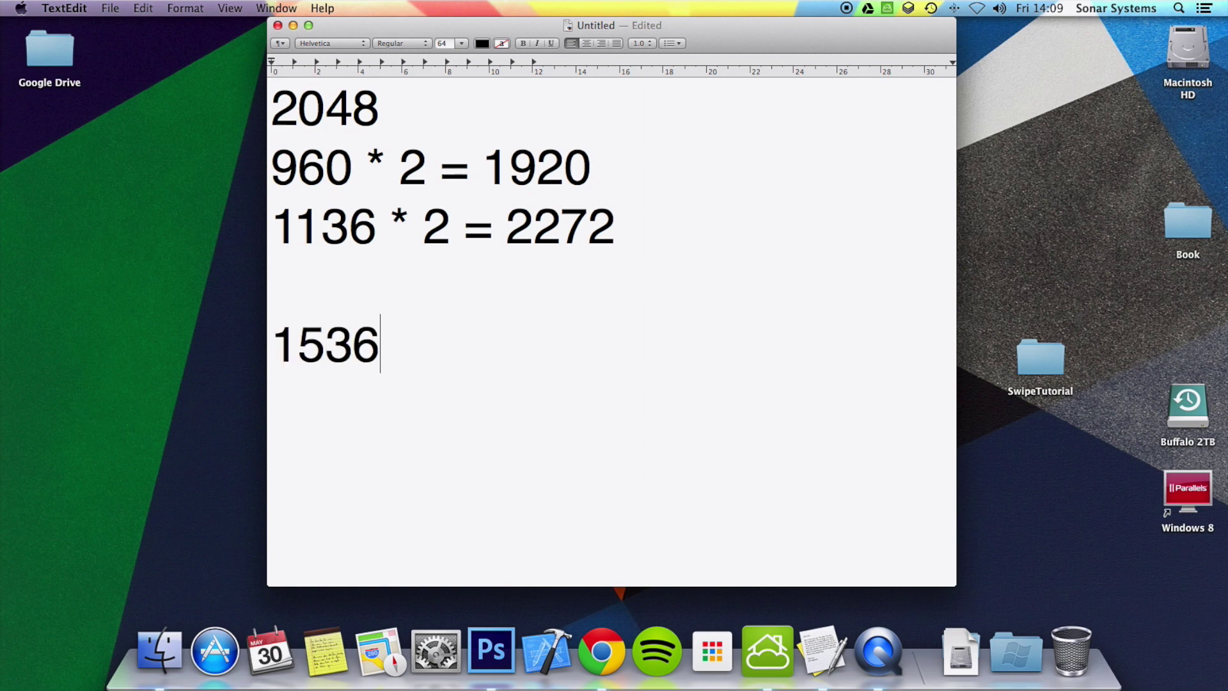
key(Return)
text(640)
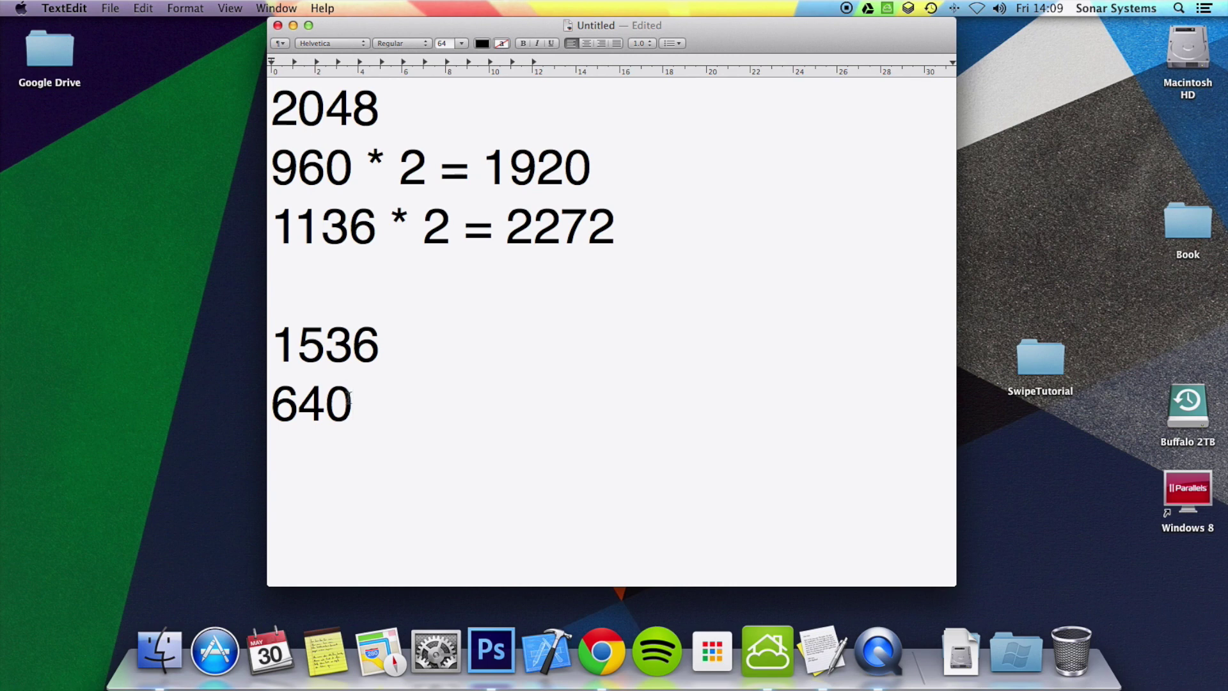
text(* 2 )
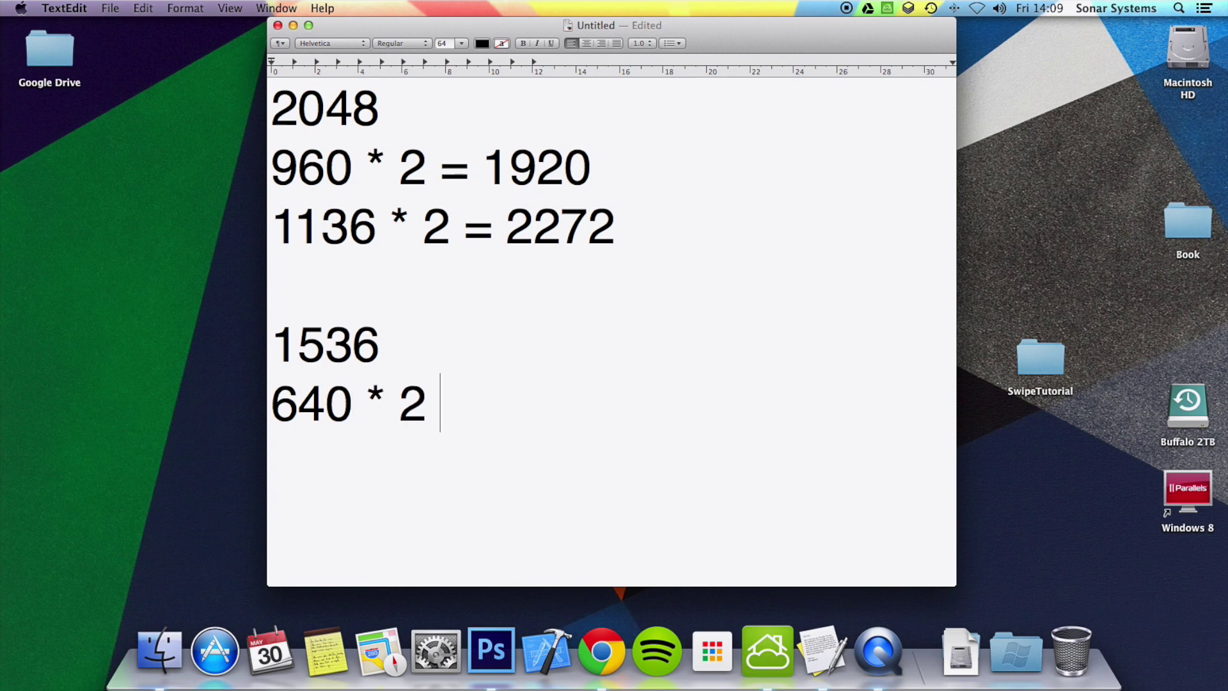
text(= 1280)
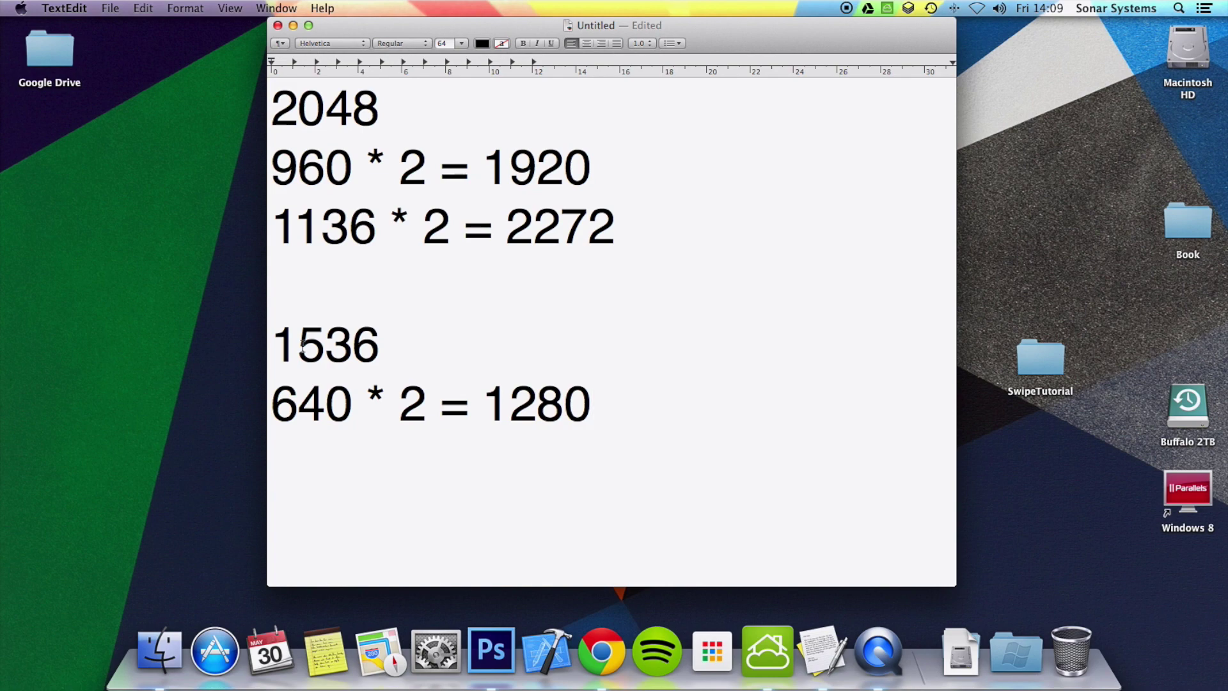
Step: Add the calculation 2272*1536 on a further line, then return to Photoshop
key(ctrl+Up)
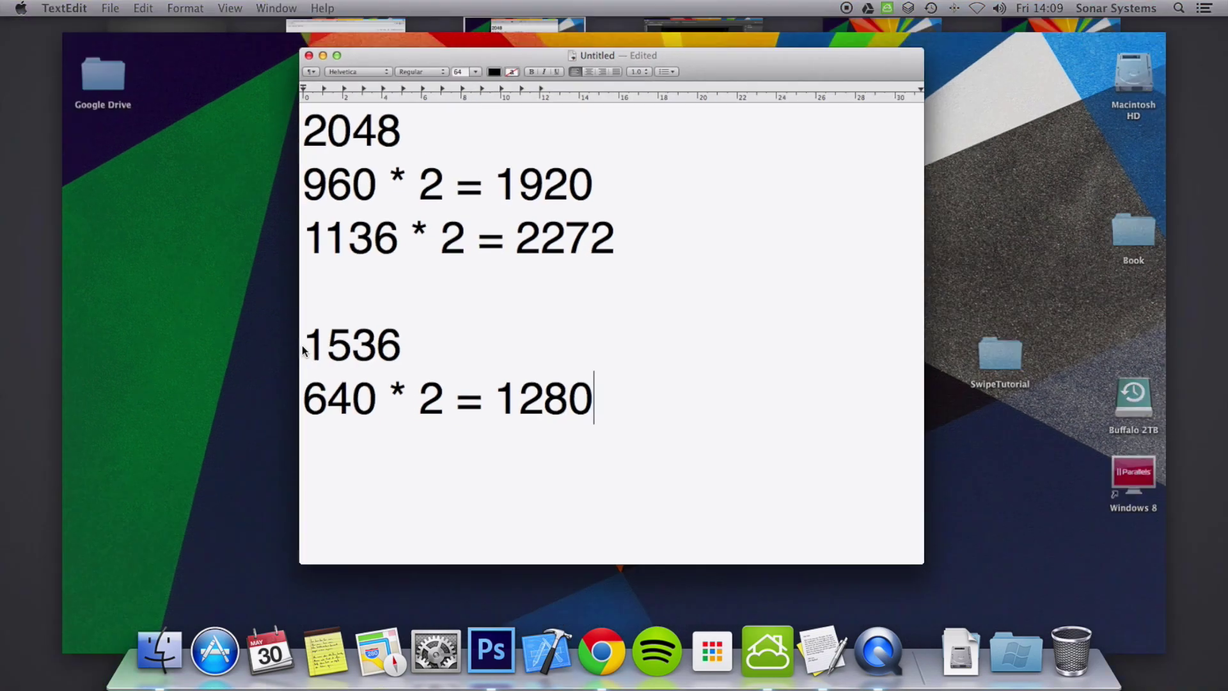
key(ctrl+Up)
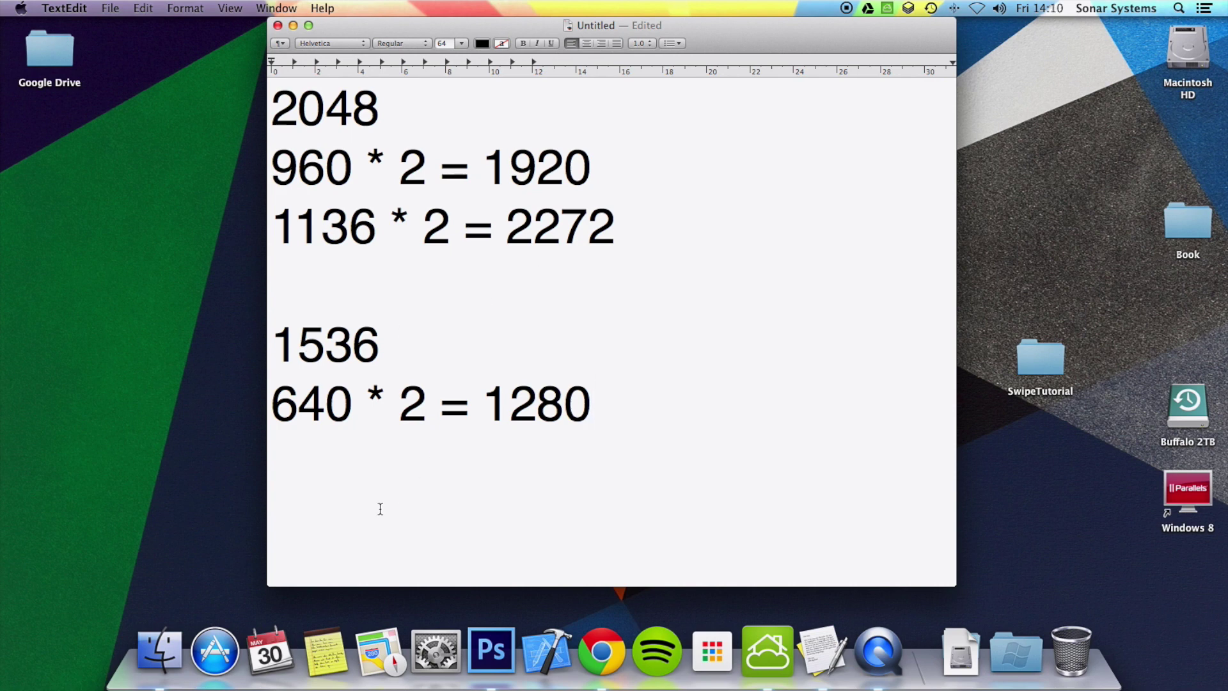
key(Return)
key(Return)
text(2272)
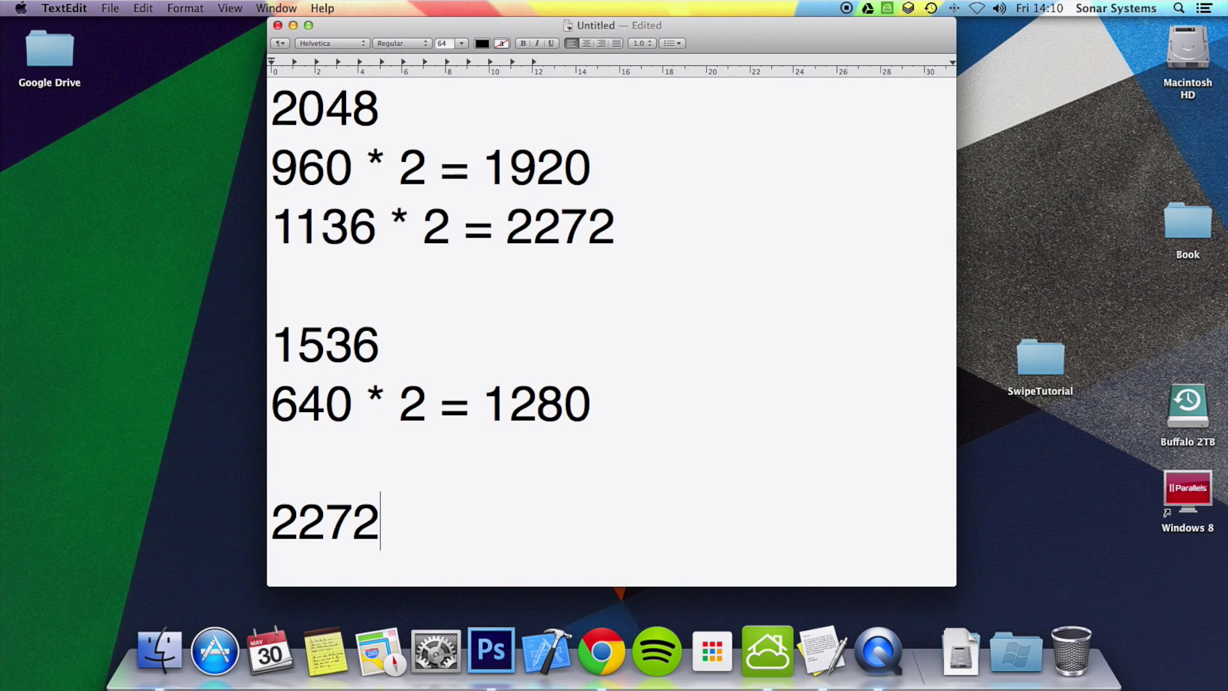
text(x)
key(BackSpace)
text(*1536)
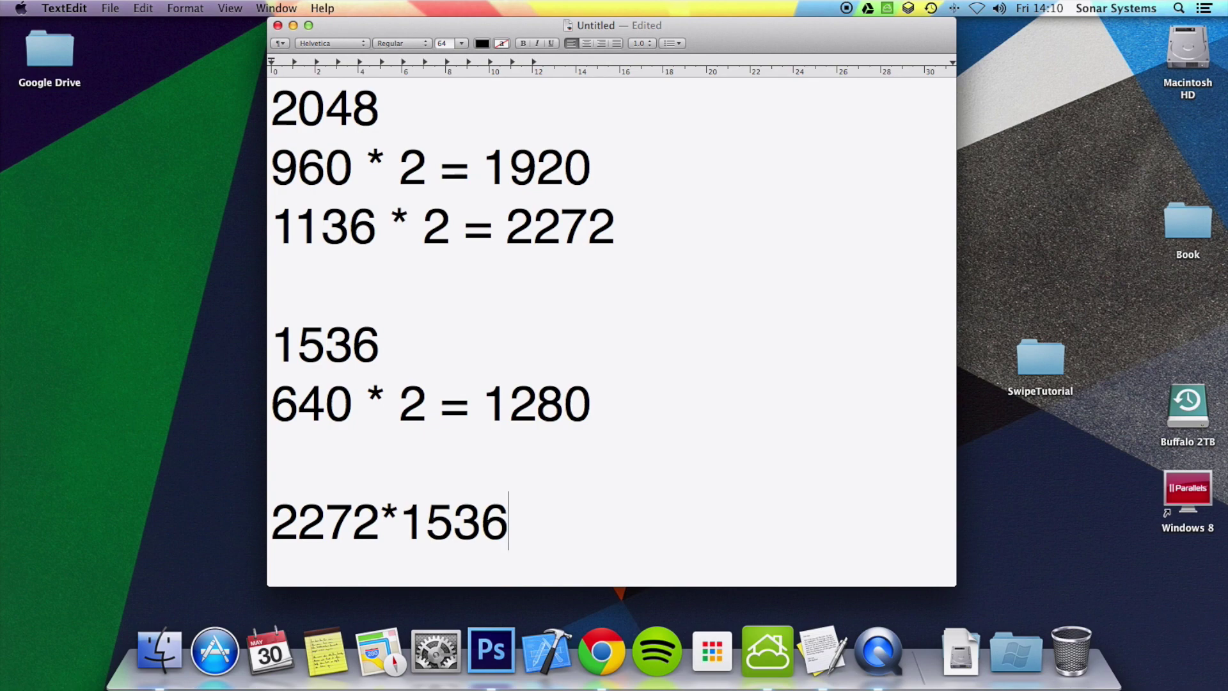
key(ctrl+Right)
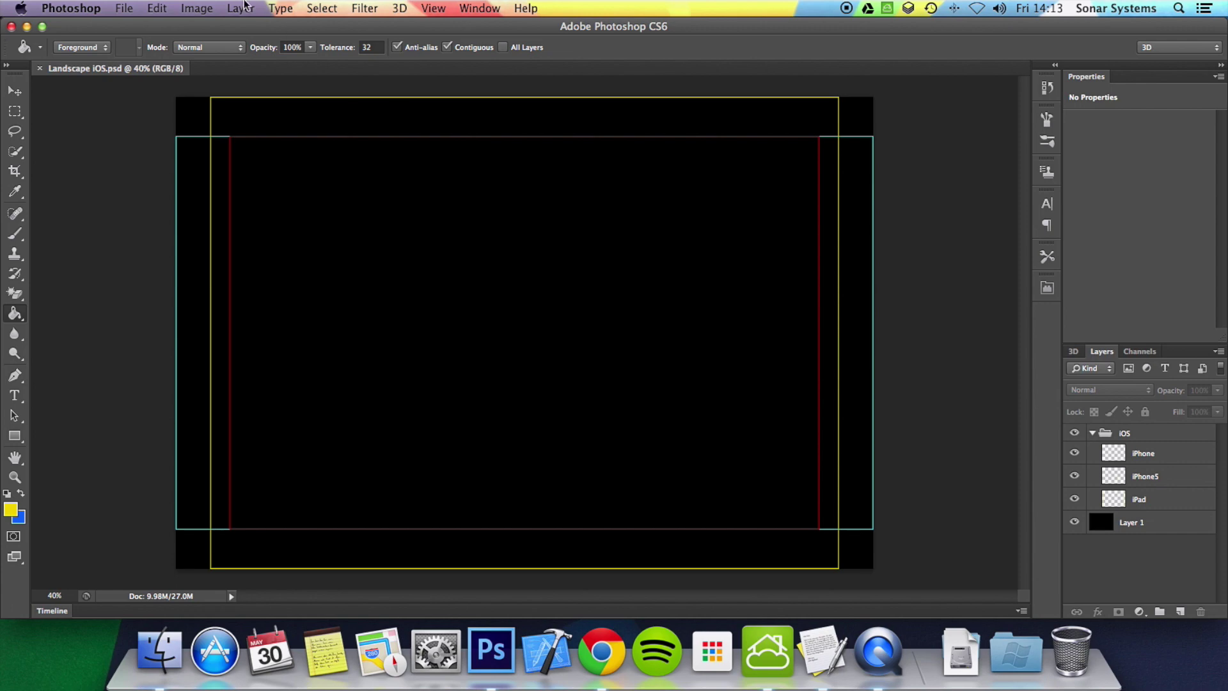
click(199, 7)
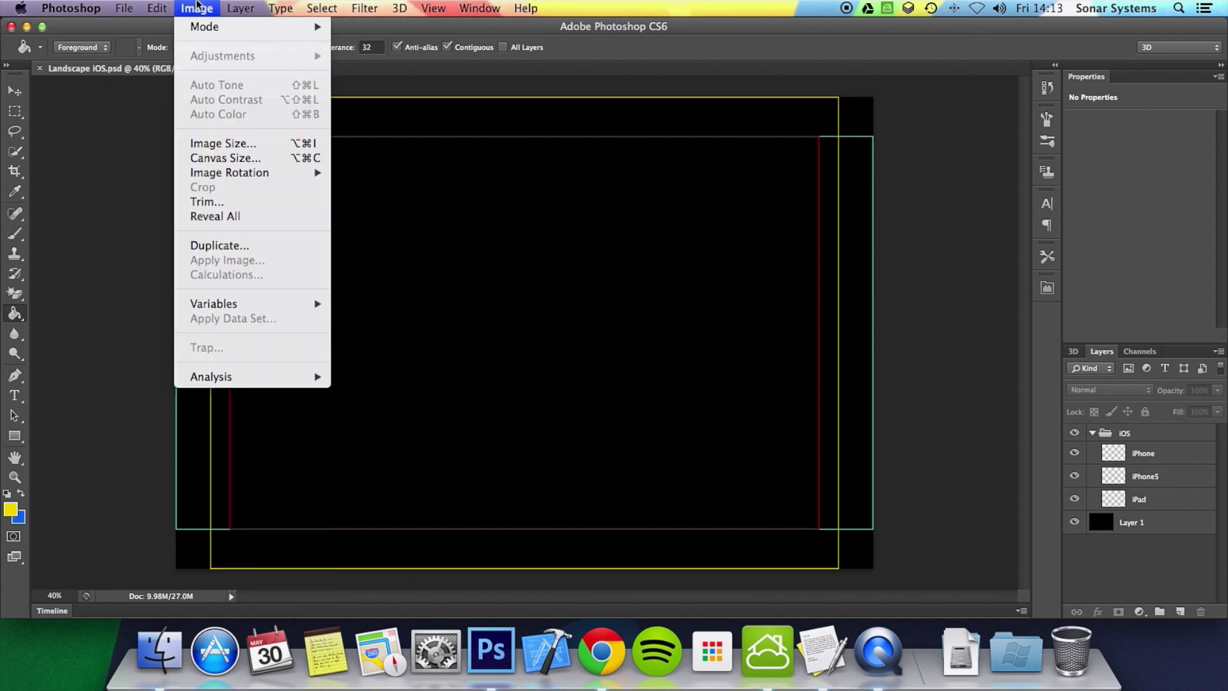
click(209, 146)
drag(896, 326, 499, 246)
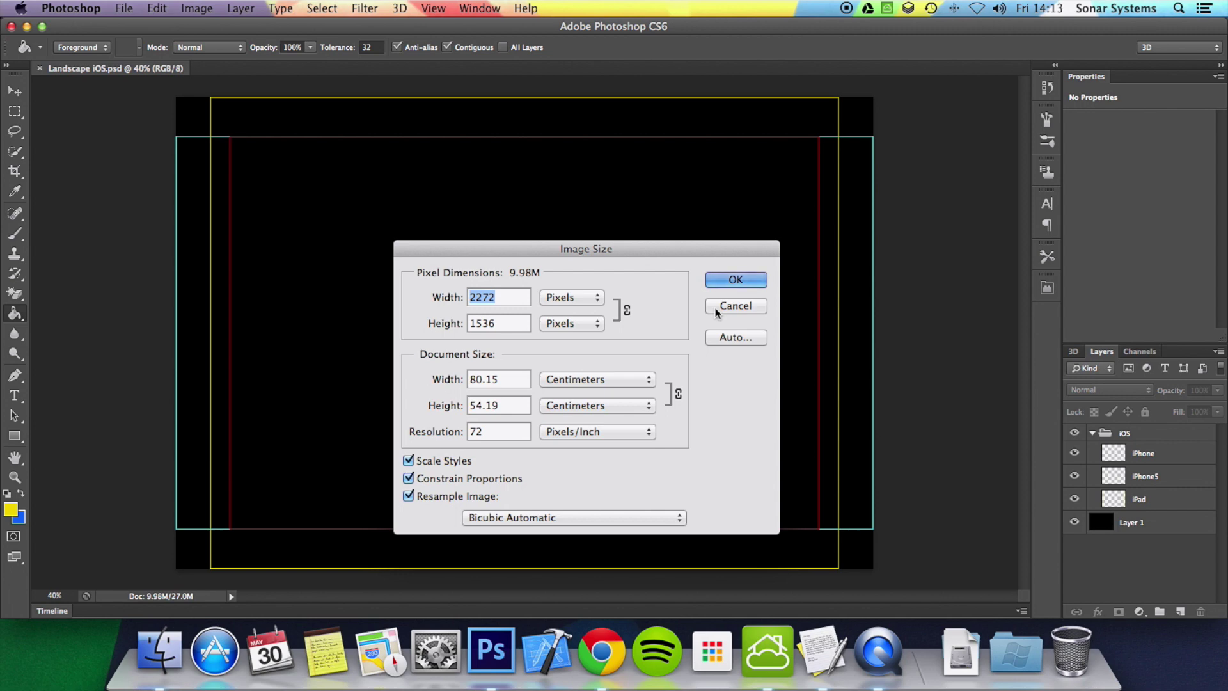
click(735, 306)
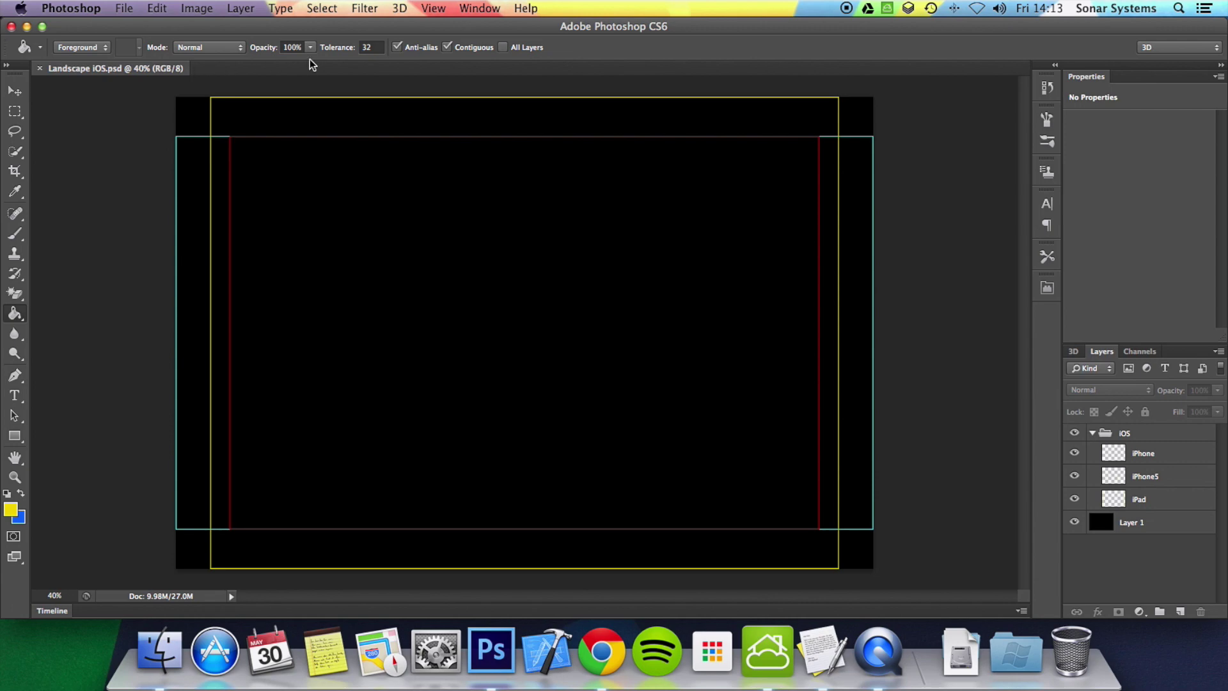
Step: Crop the canvas width to 2048 pixels in Canvas Size, keeping the 1536 height
click(181, 5)
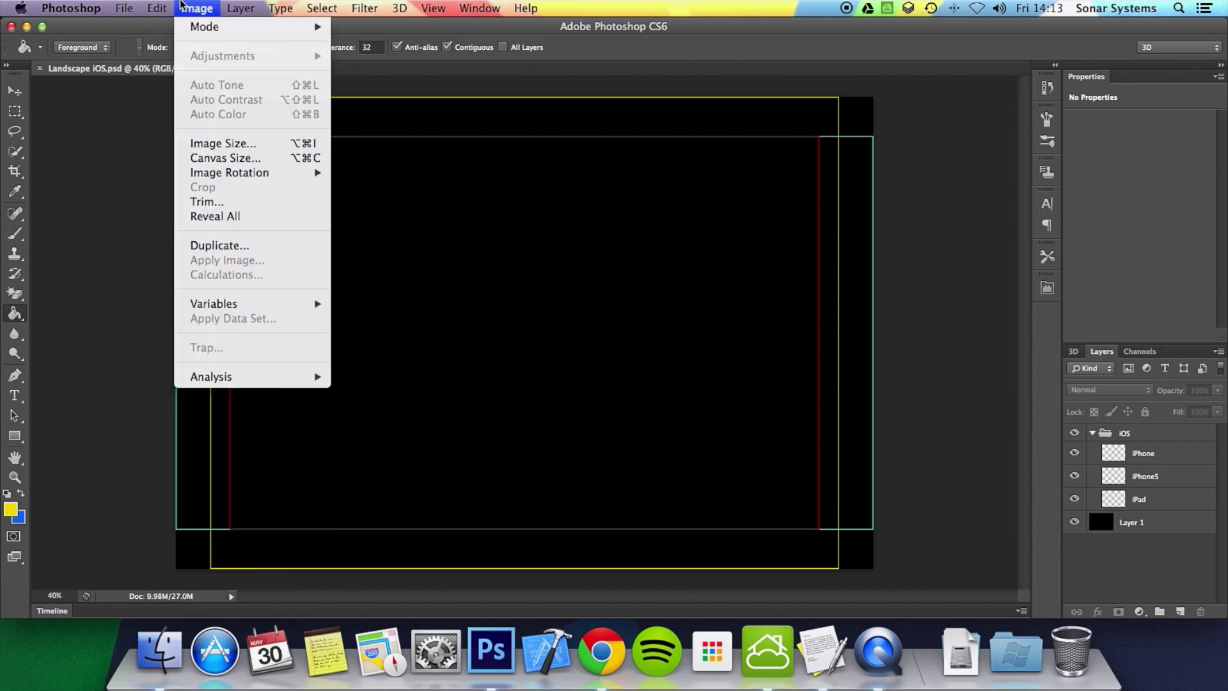
click(214, 158)
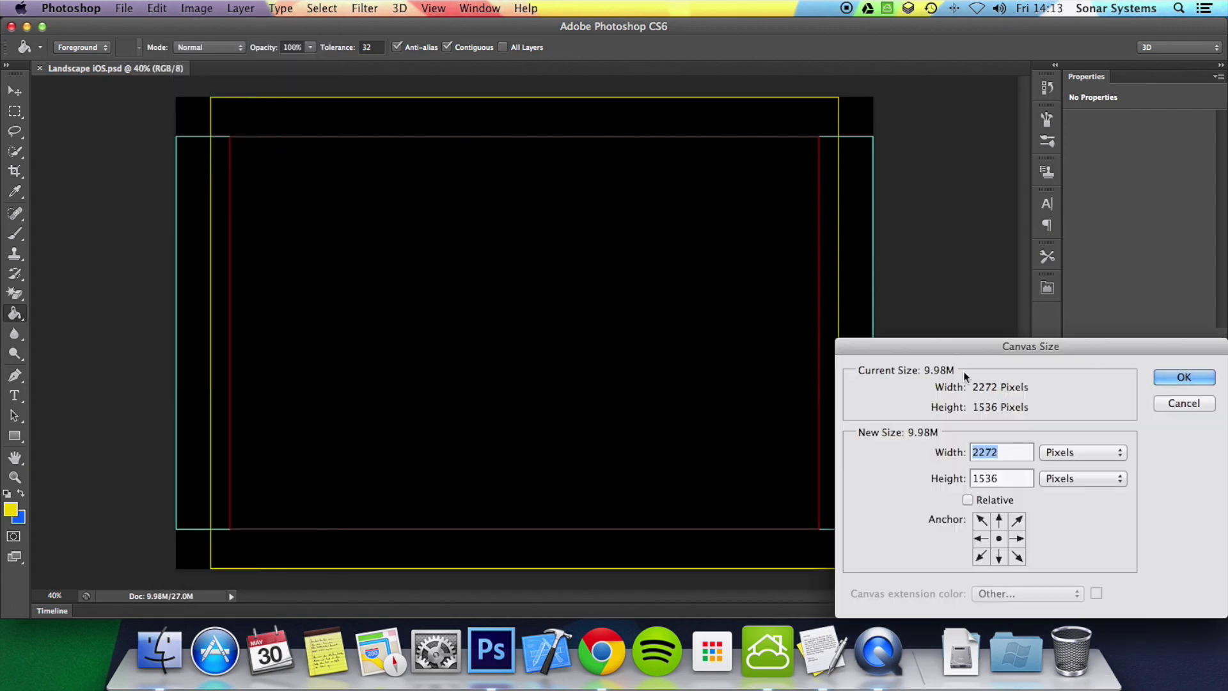
drag(969, 350, 663, 267)
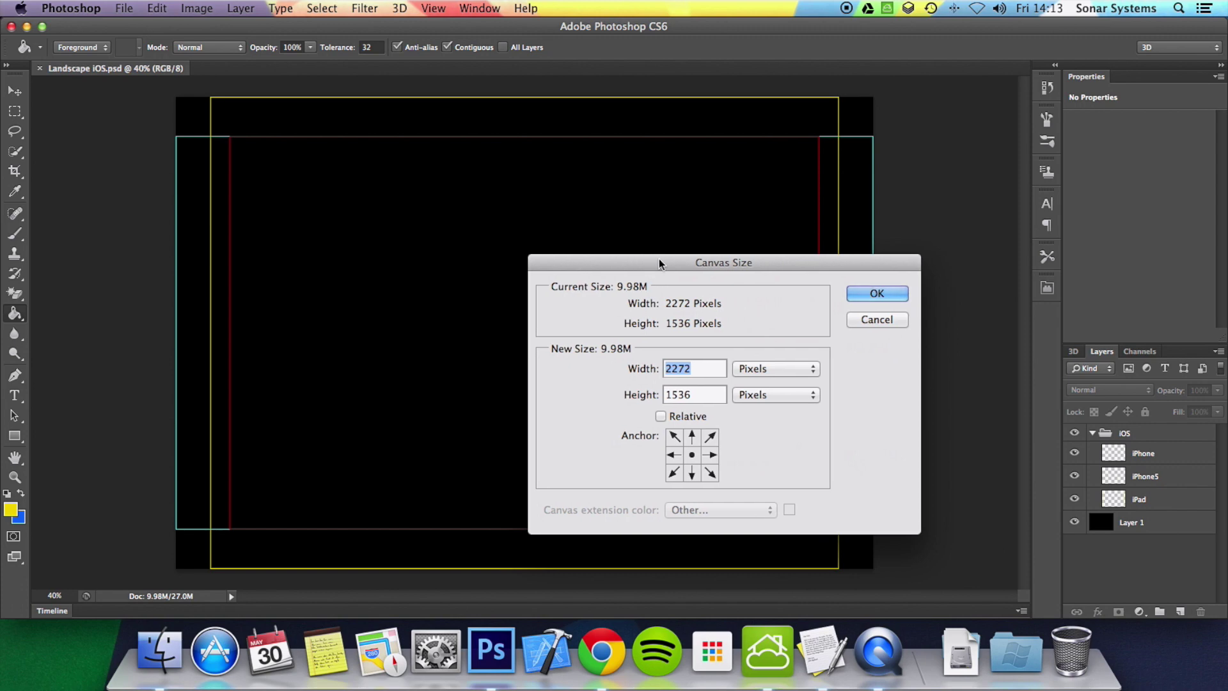
text(2048)
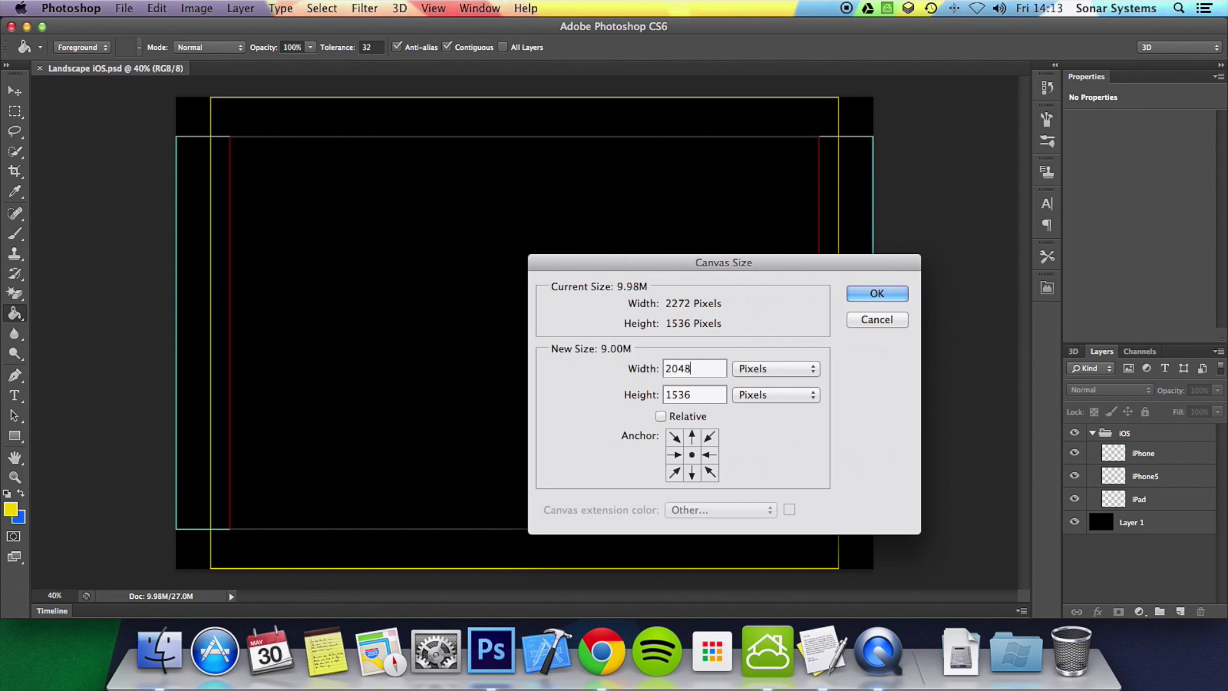
key(Return)
key(Return)
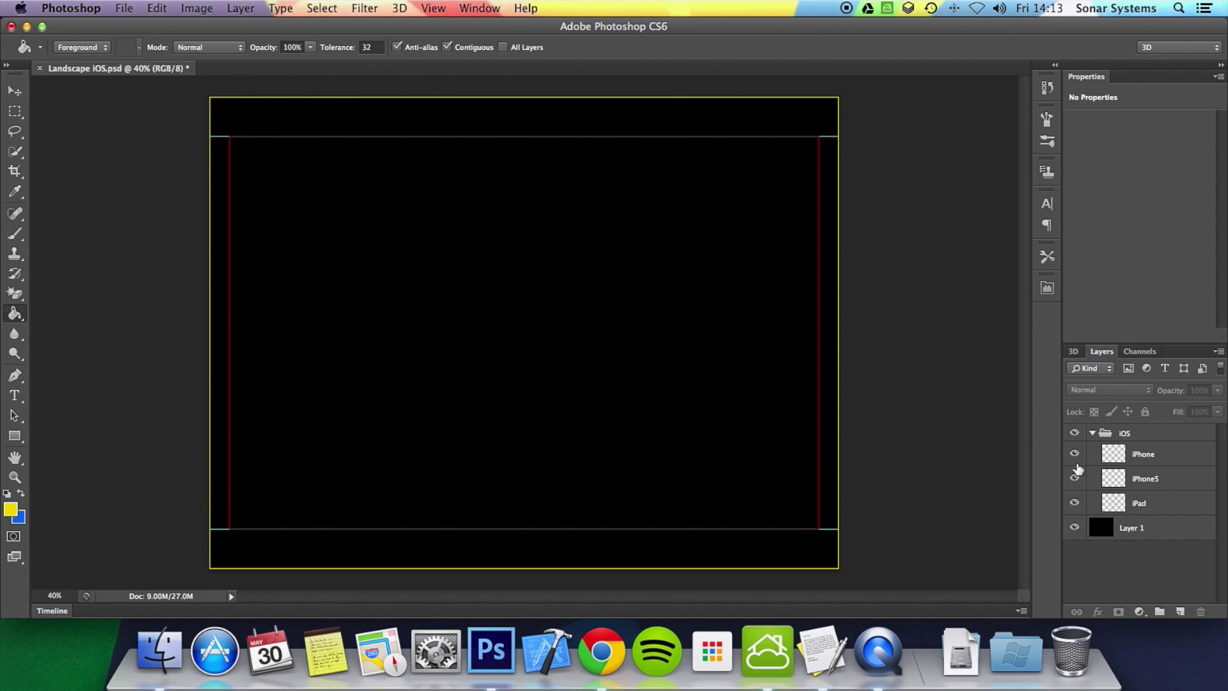
click(1075, 461)
click(1074, 481)
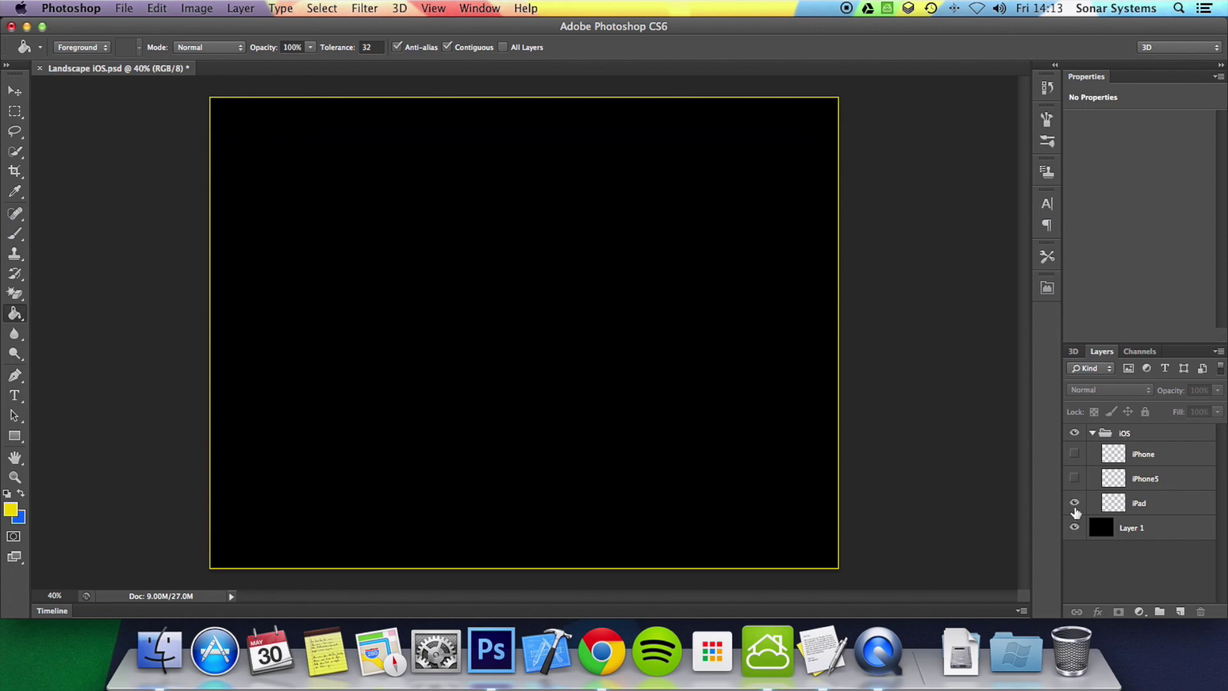
click(1075, 503)
click(1075, 502)
click(1075, 479)
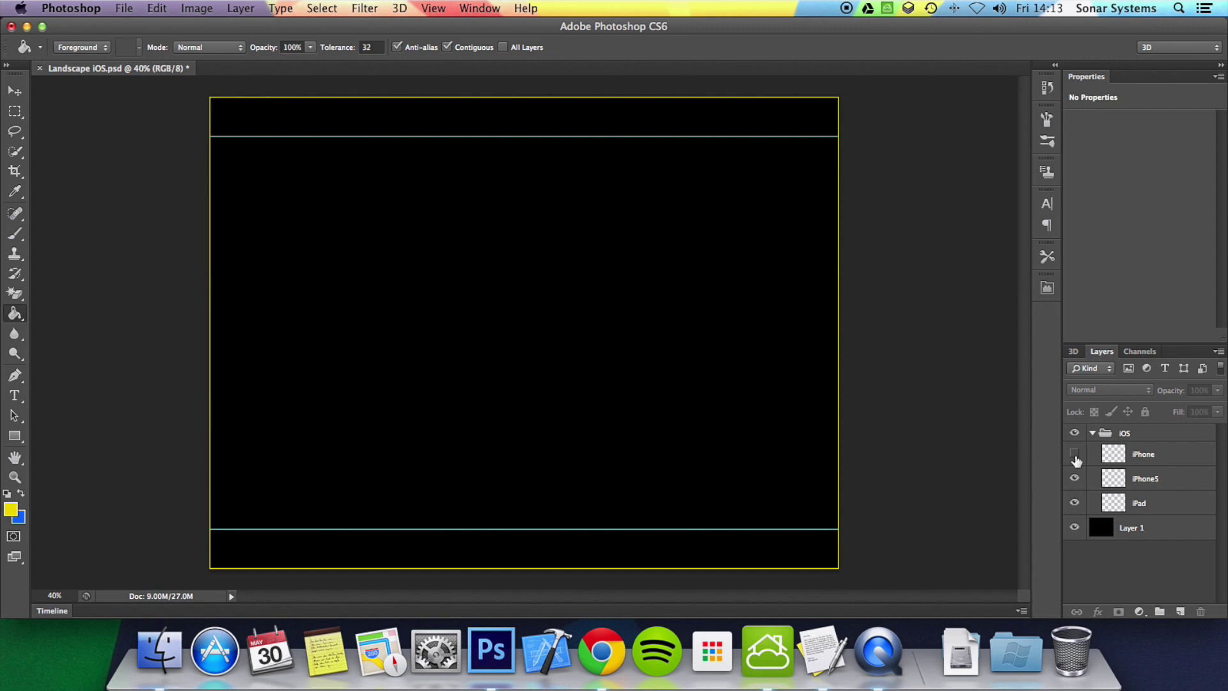
click(1075, 455)
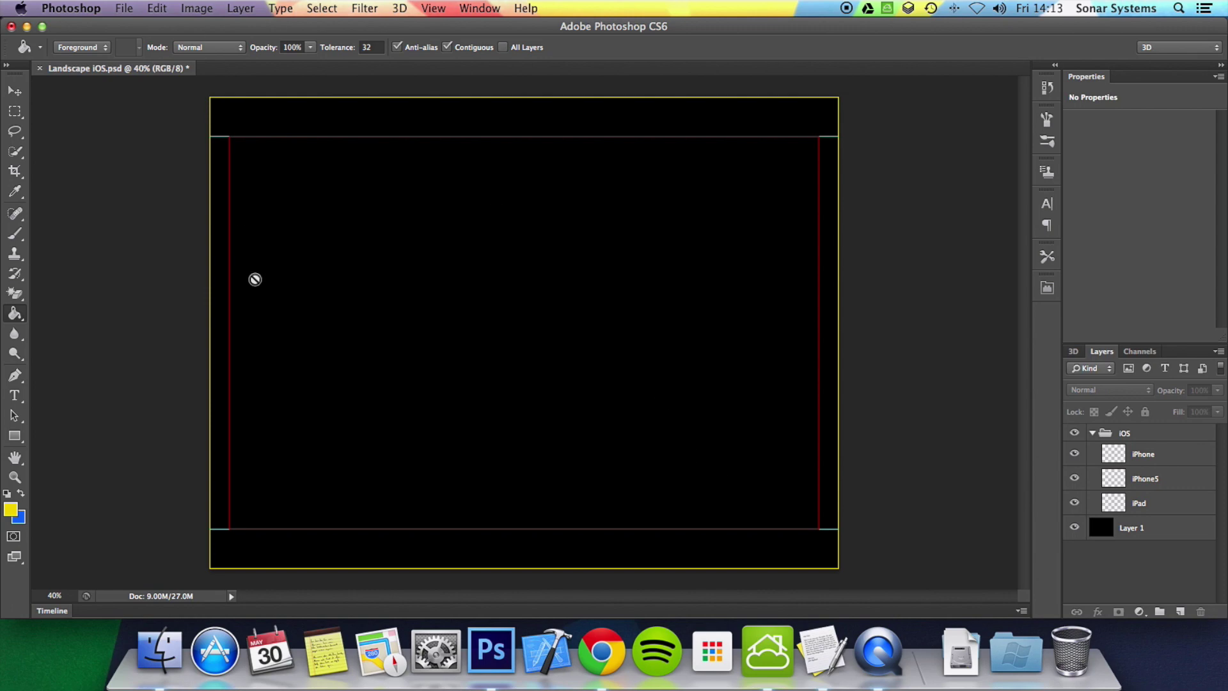
Step: Trial-resize the image to 1024 × 768, then undo back to 2272 × 1536
click(196, 8)
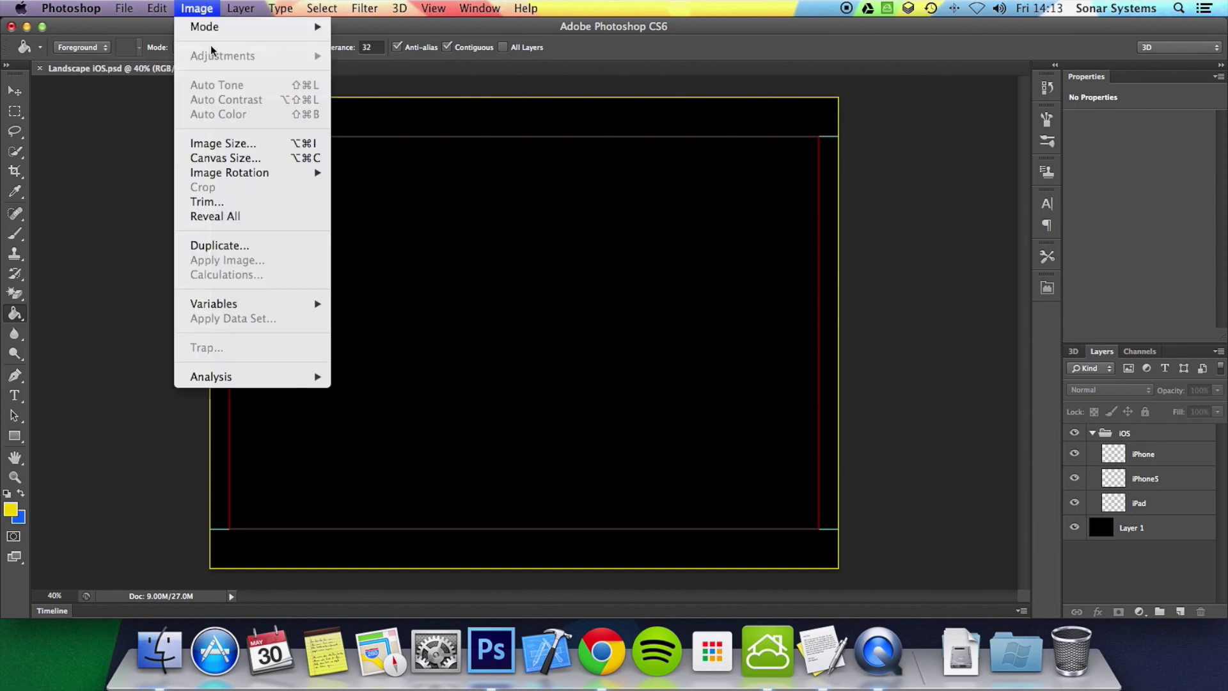
click(236, 147)
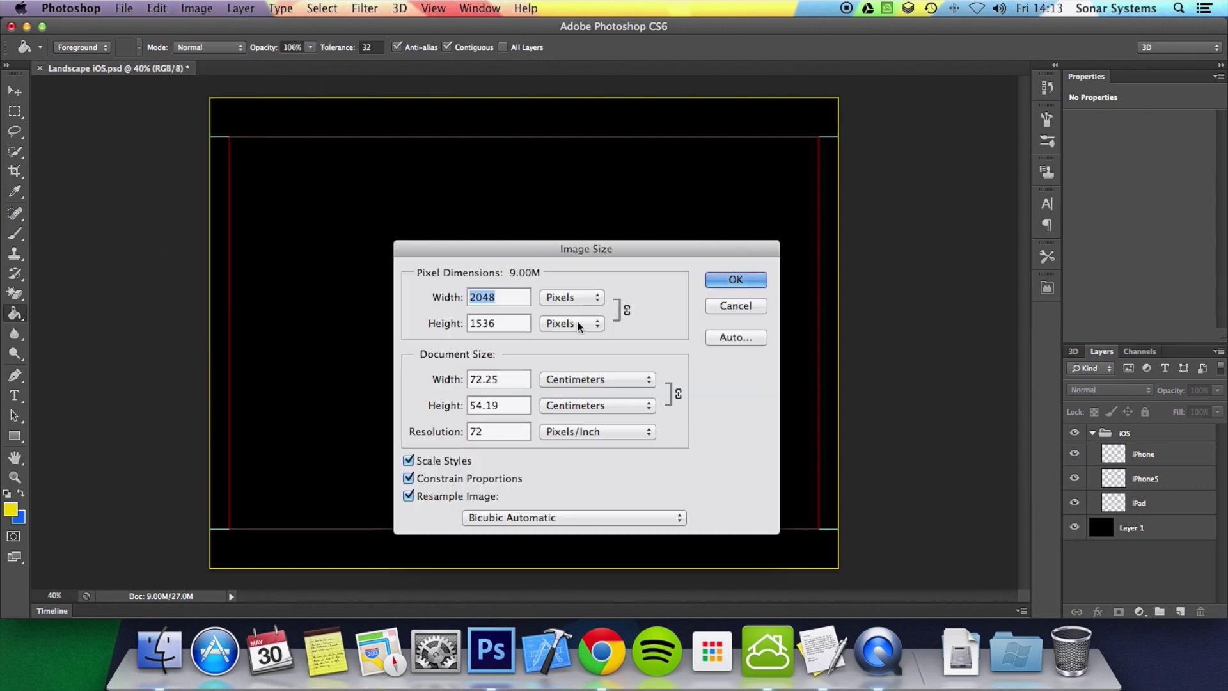
text(1024)
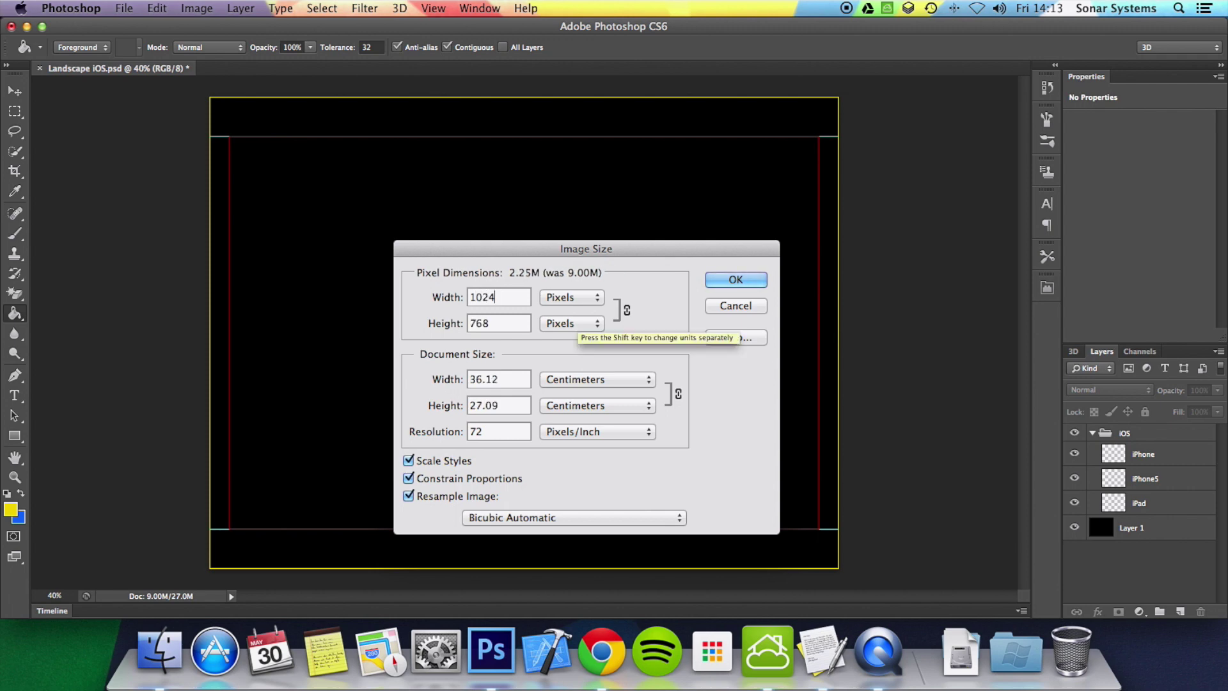
key(Return)
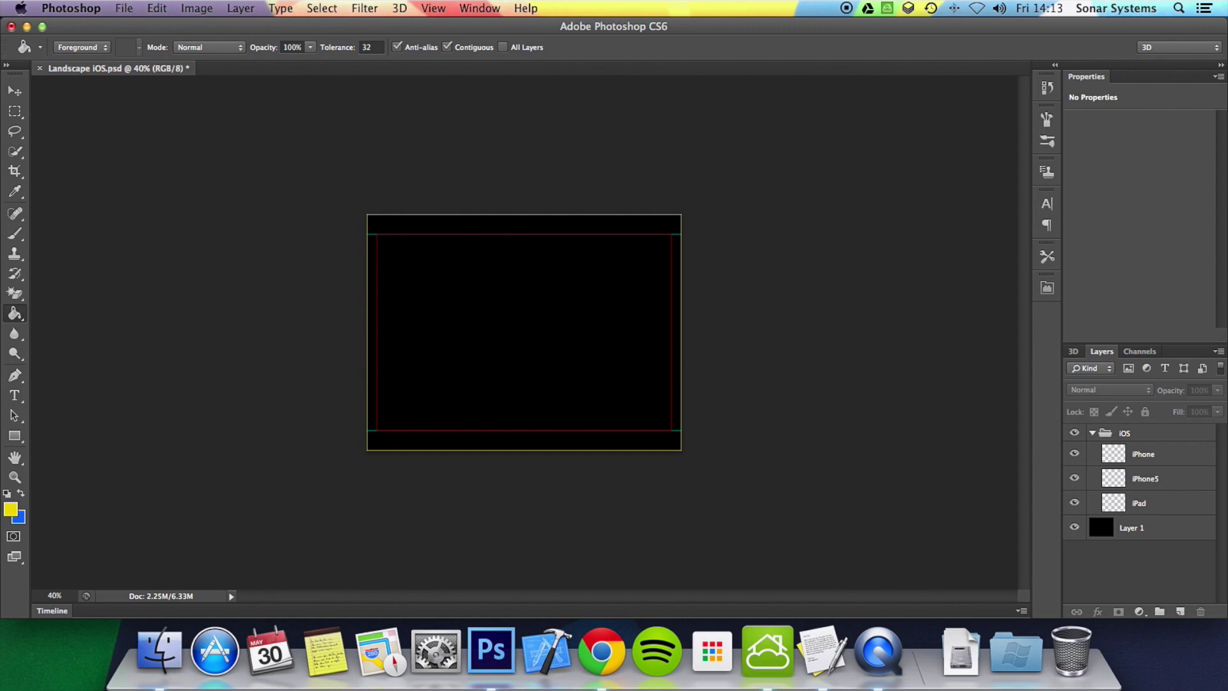
key(ctrl+alt+z)
key(ctrl+alt+z)
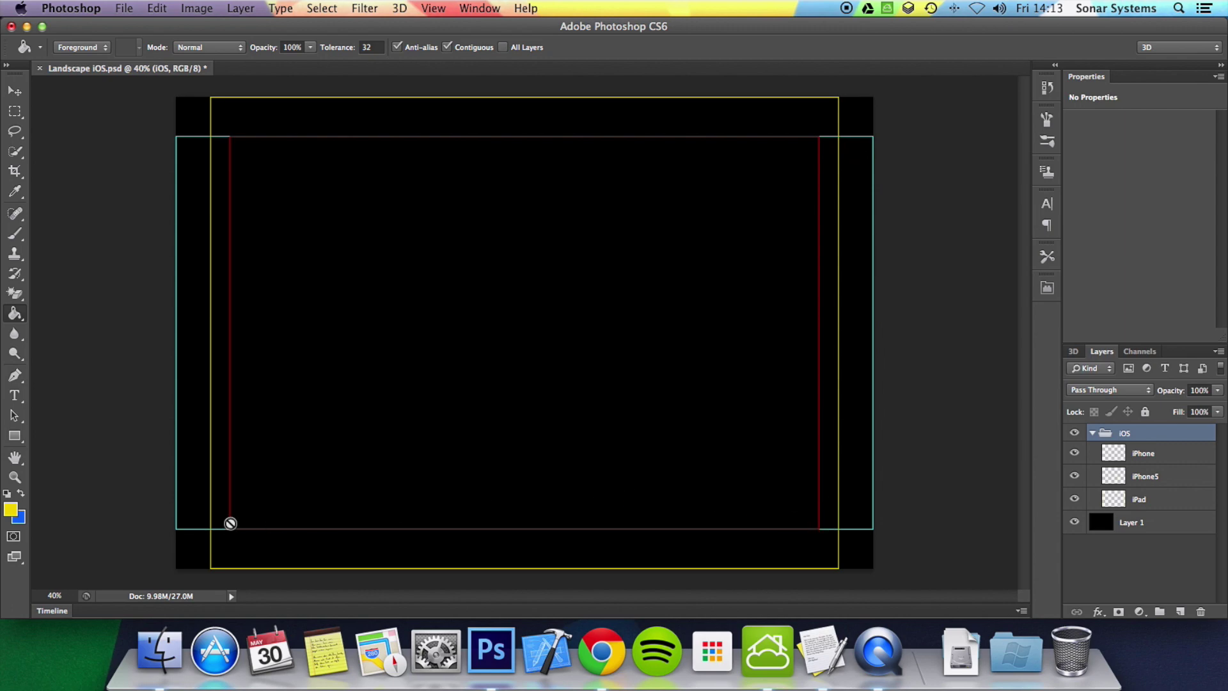
Step: Reopen the Canvas Size settings, then switch to the desktop with the TextEdit size notes
click(196, 8)
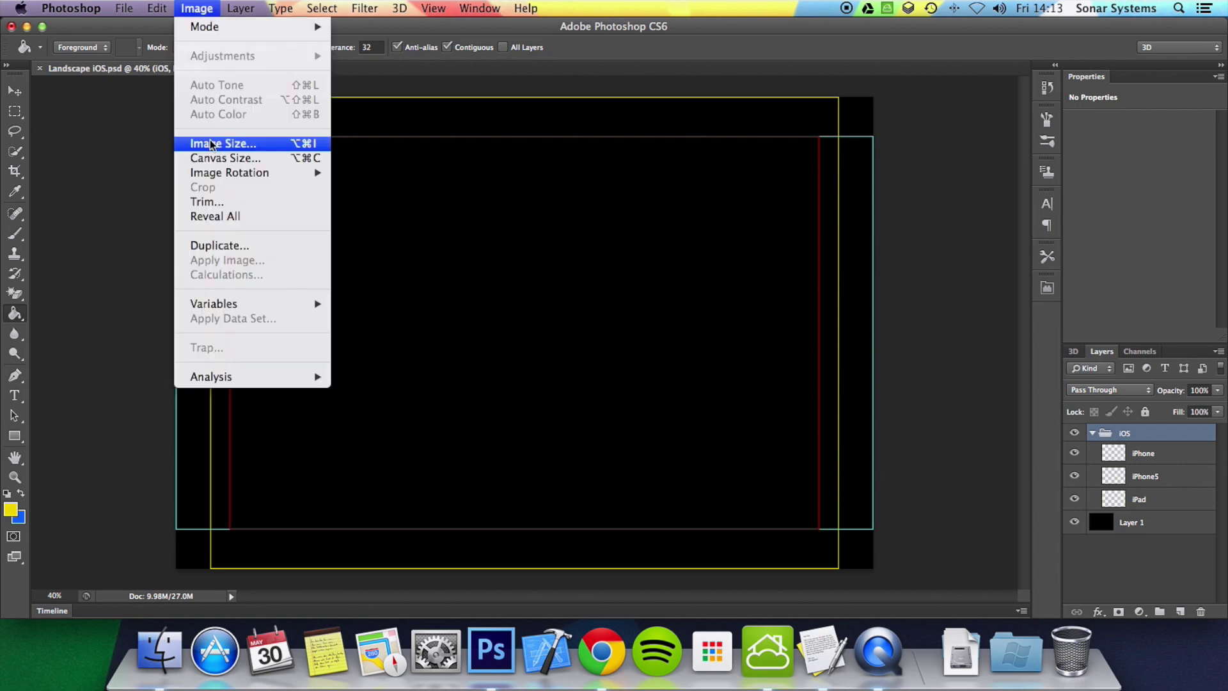
click(217, 158)
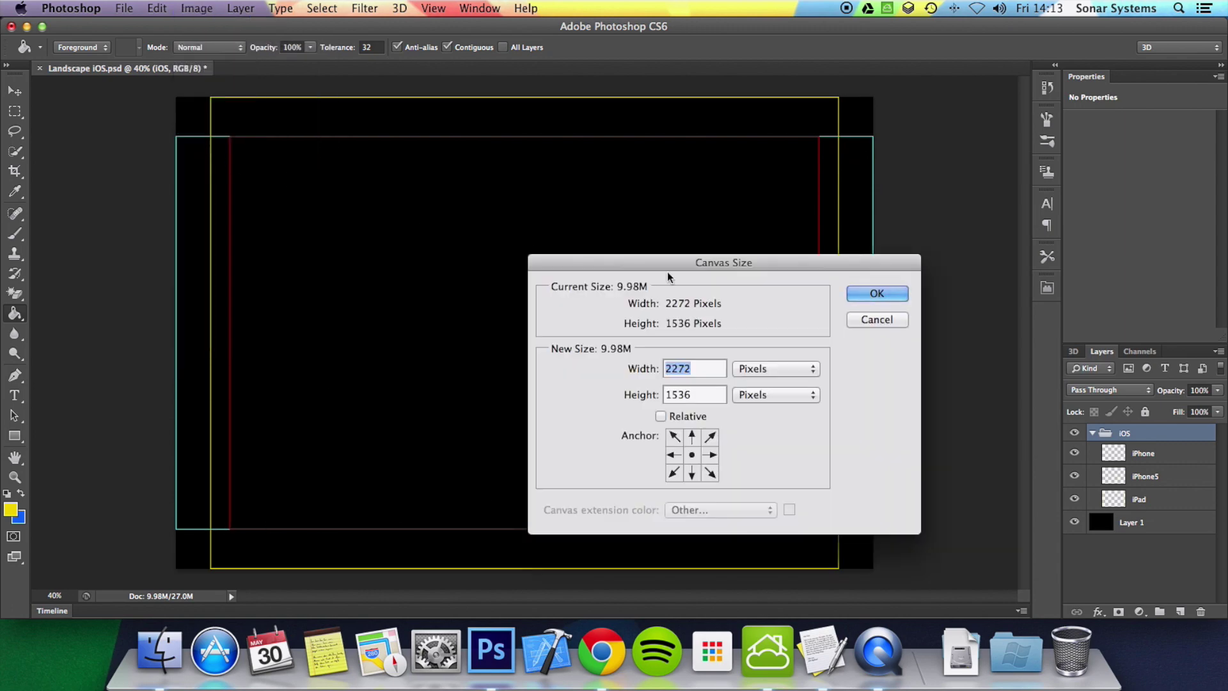
key(Tab)
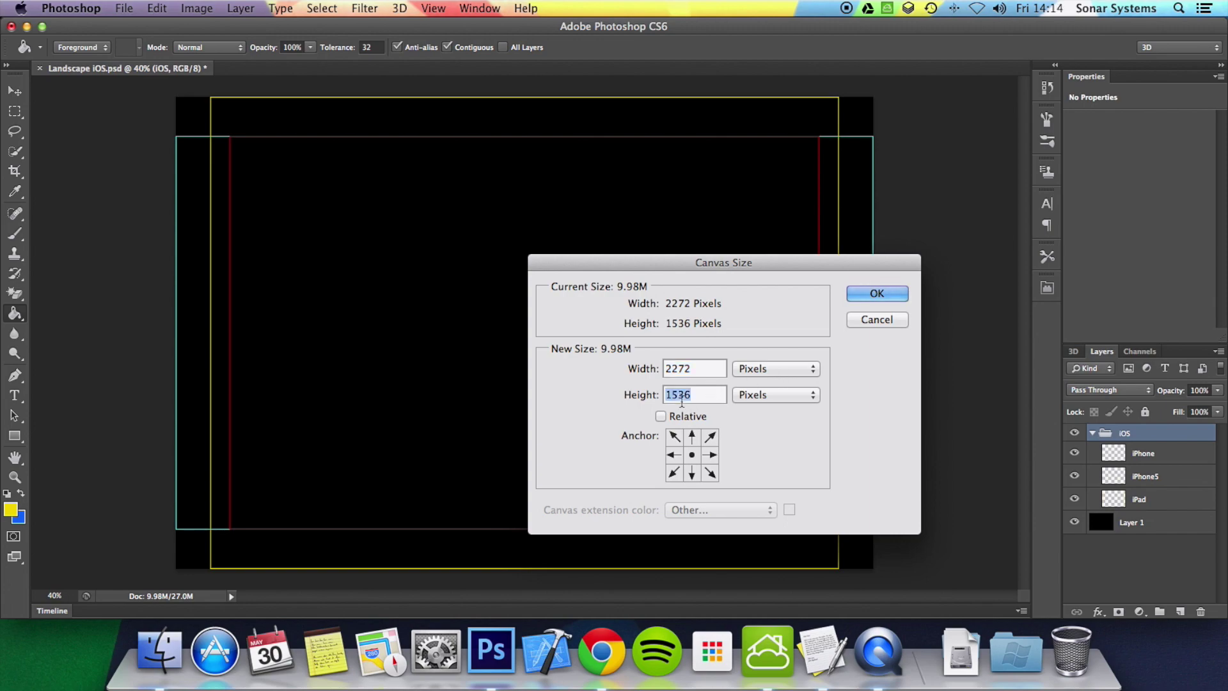
key(ctrl+Up)
key(ctrl+Left)
click(682, 400)
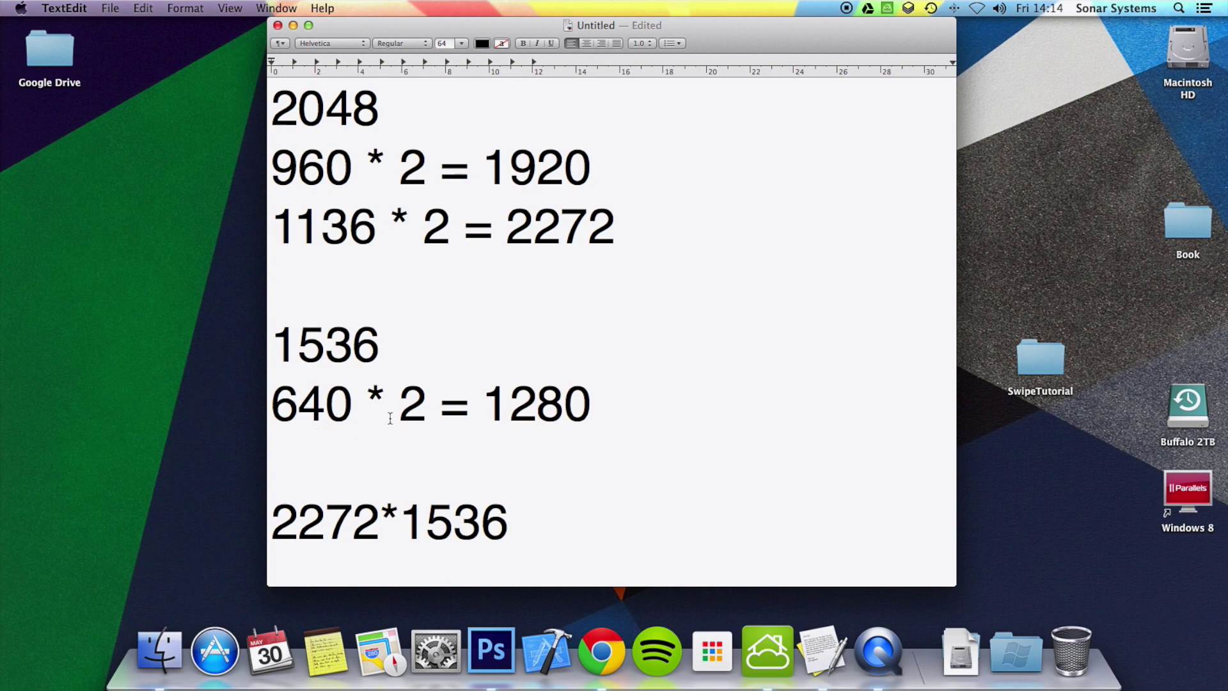
key(ctrl+Right)
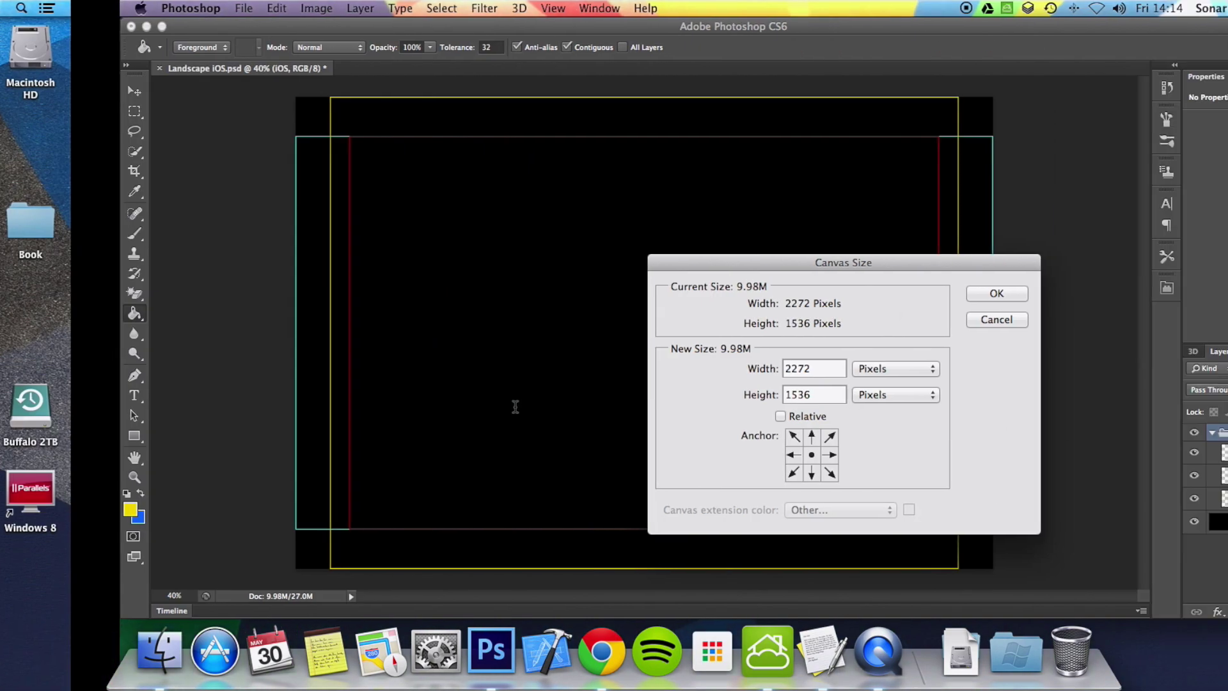
key(ctrl+Left)
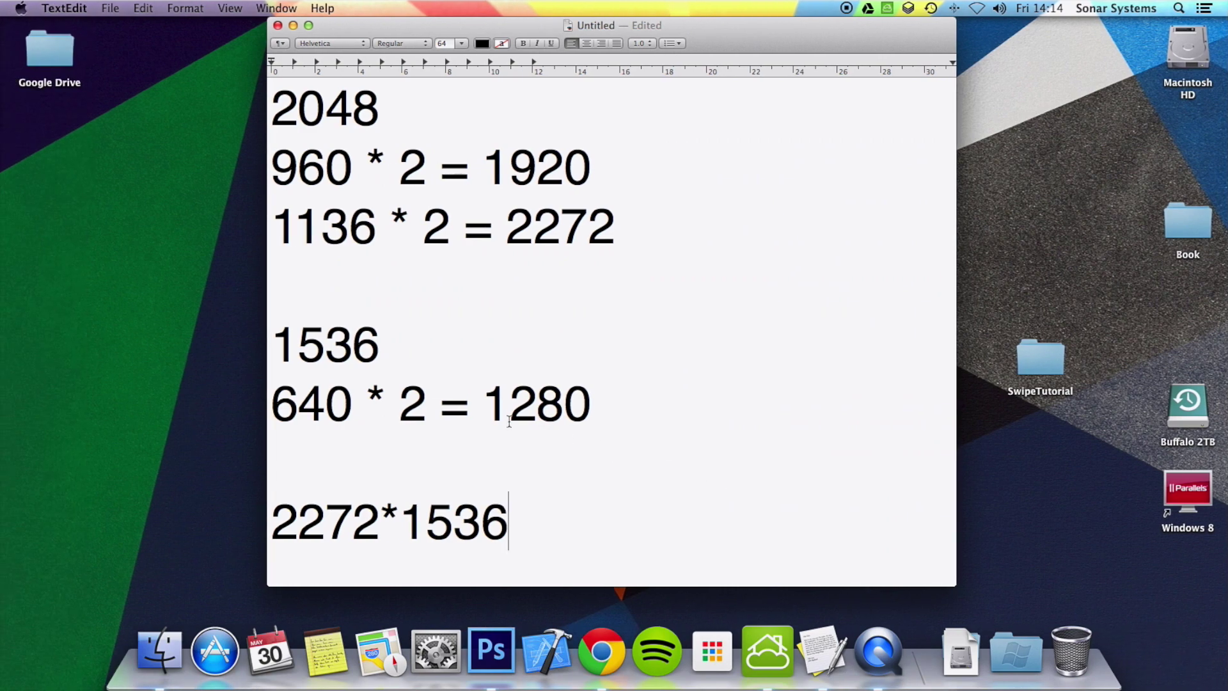
key(ctrl+Right)
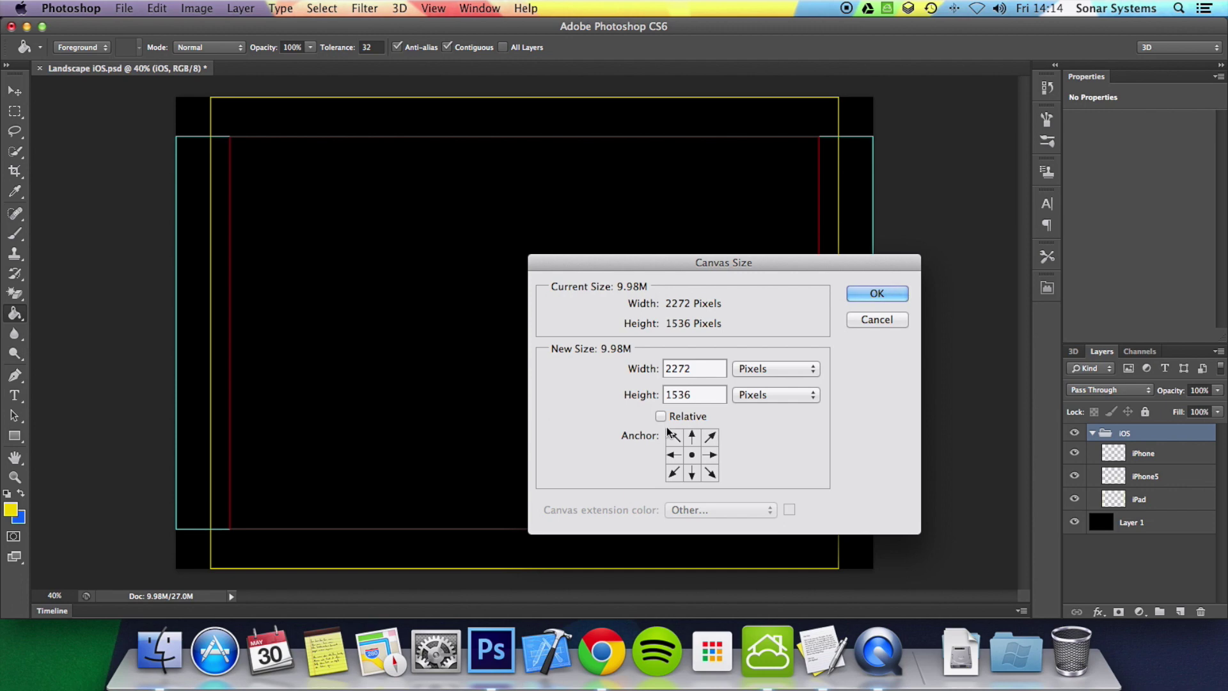
Step: Change the canvas height from 1536 to 1280 and accept the crop, giving 2272 × 1280
double_click(683, 392)
text(1280)
key(Return)
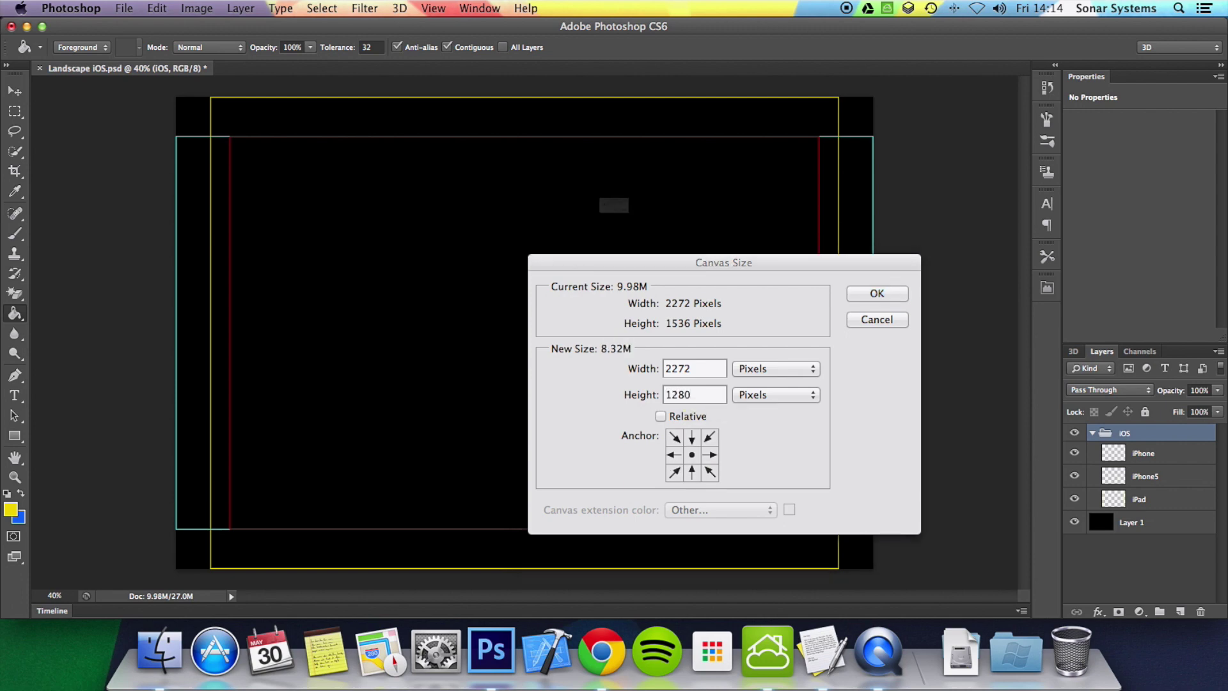
key(Return)
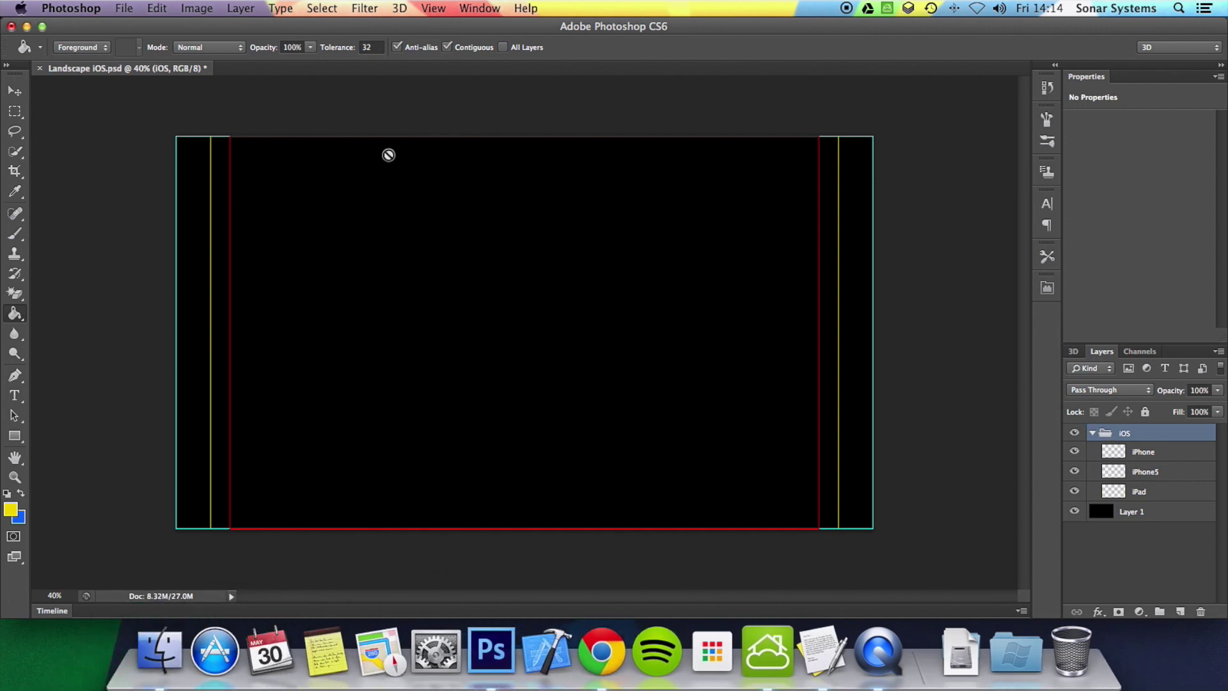
Step: Resize the image to a 1136-pixel width, scaling it to 1136 × 640
click(241, 8)
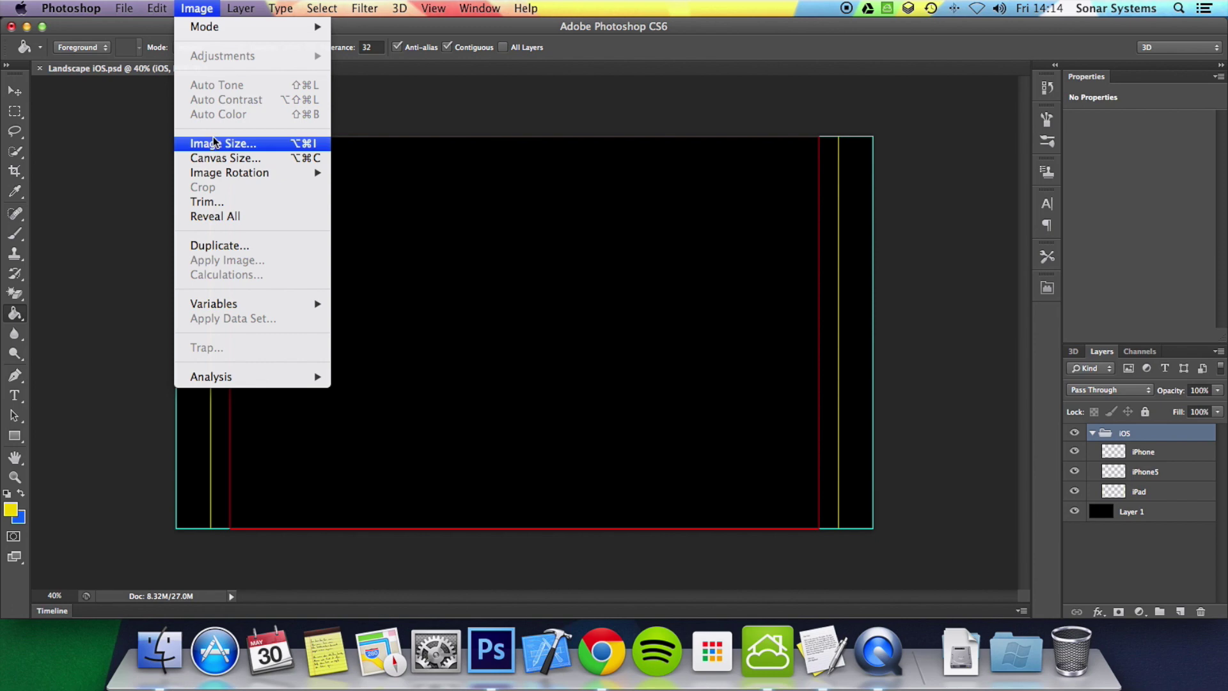
click(210, 144)
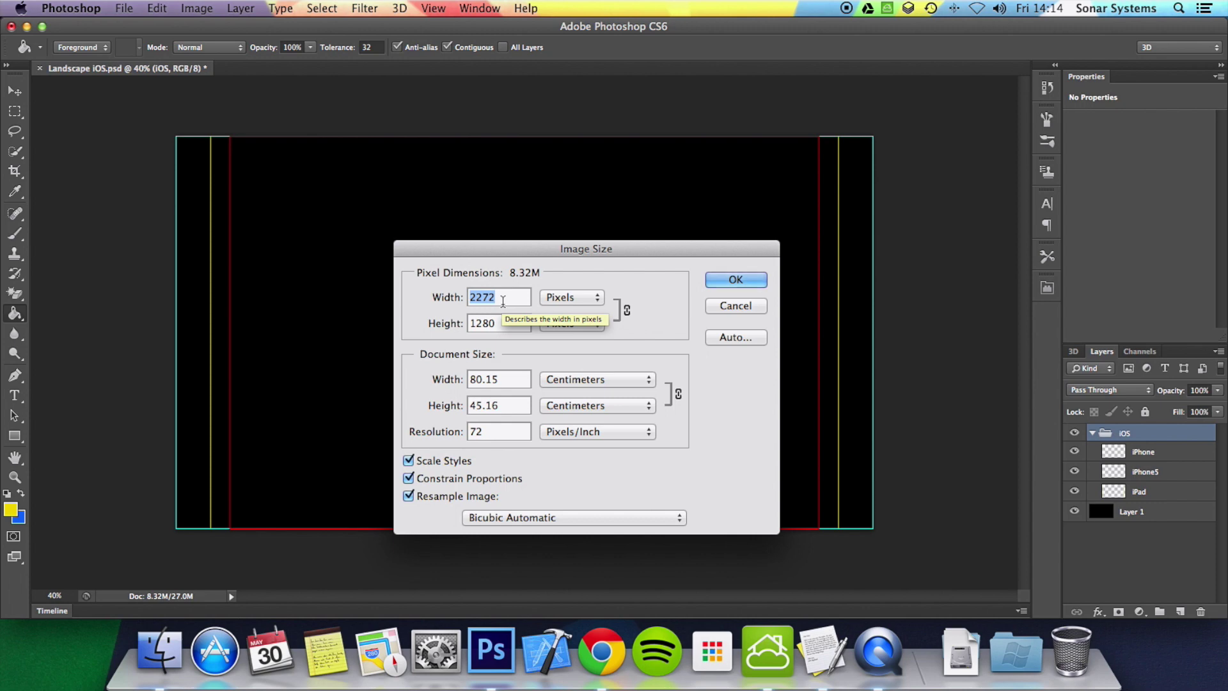
text(1136)
key(BackSpace)
text(36)
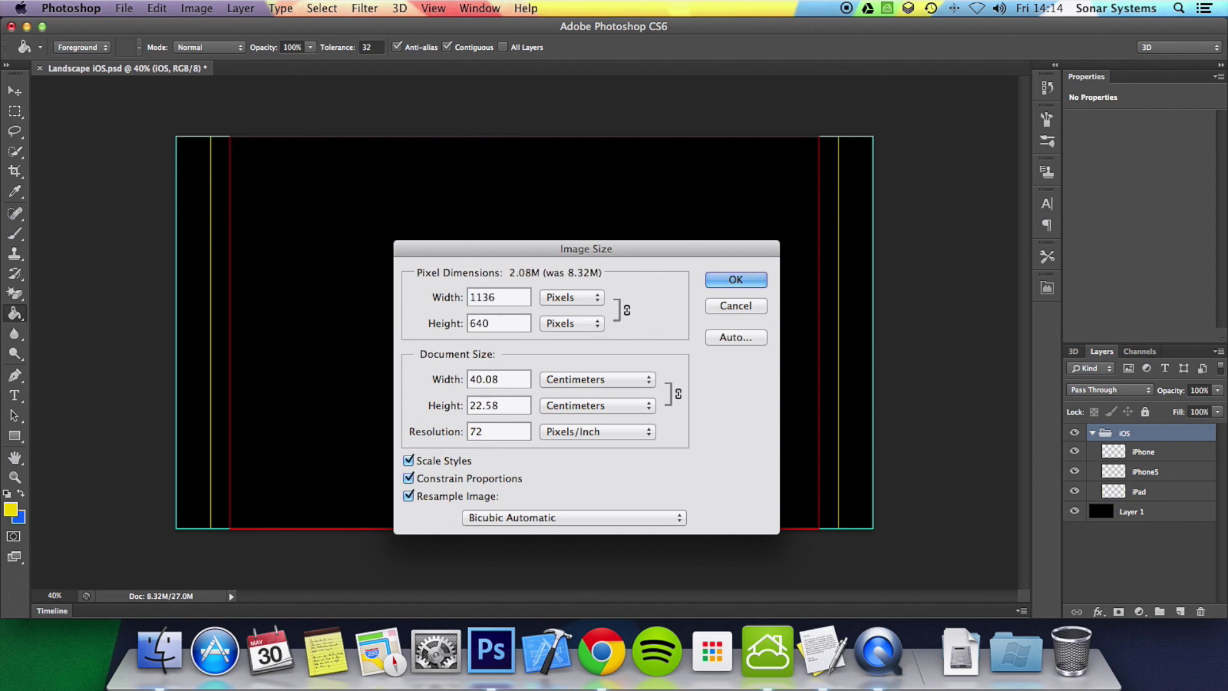
key(Return)
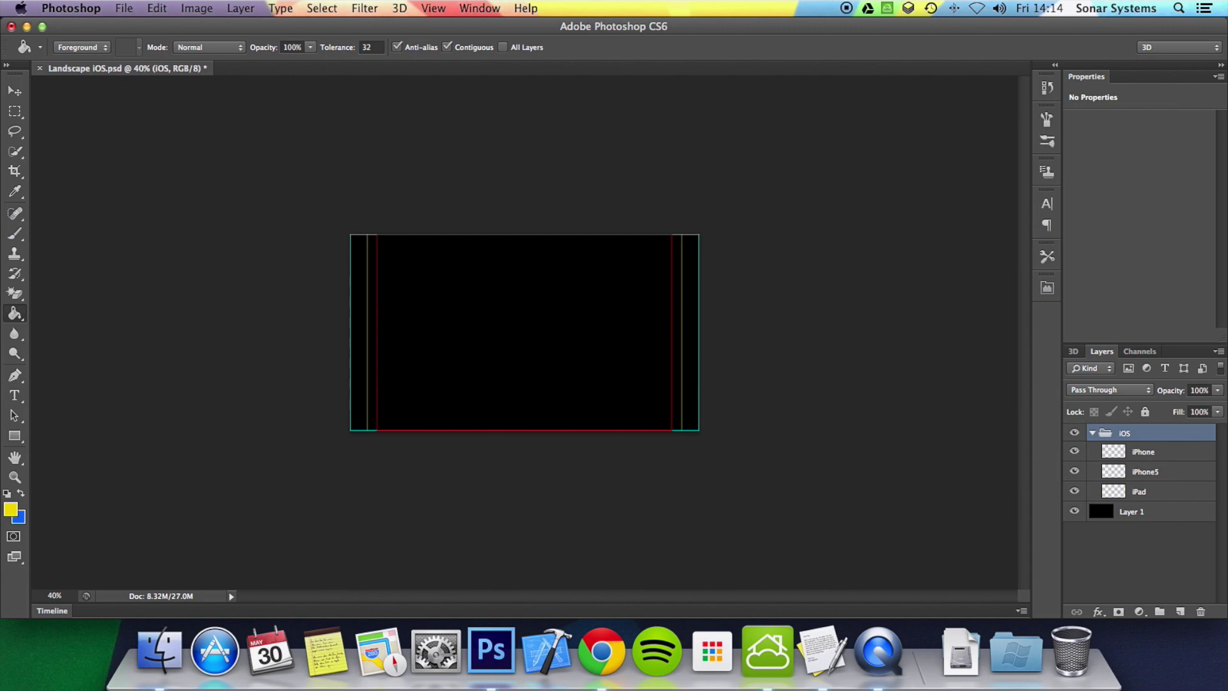
click(198, 8)
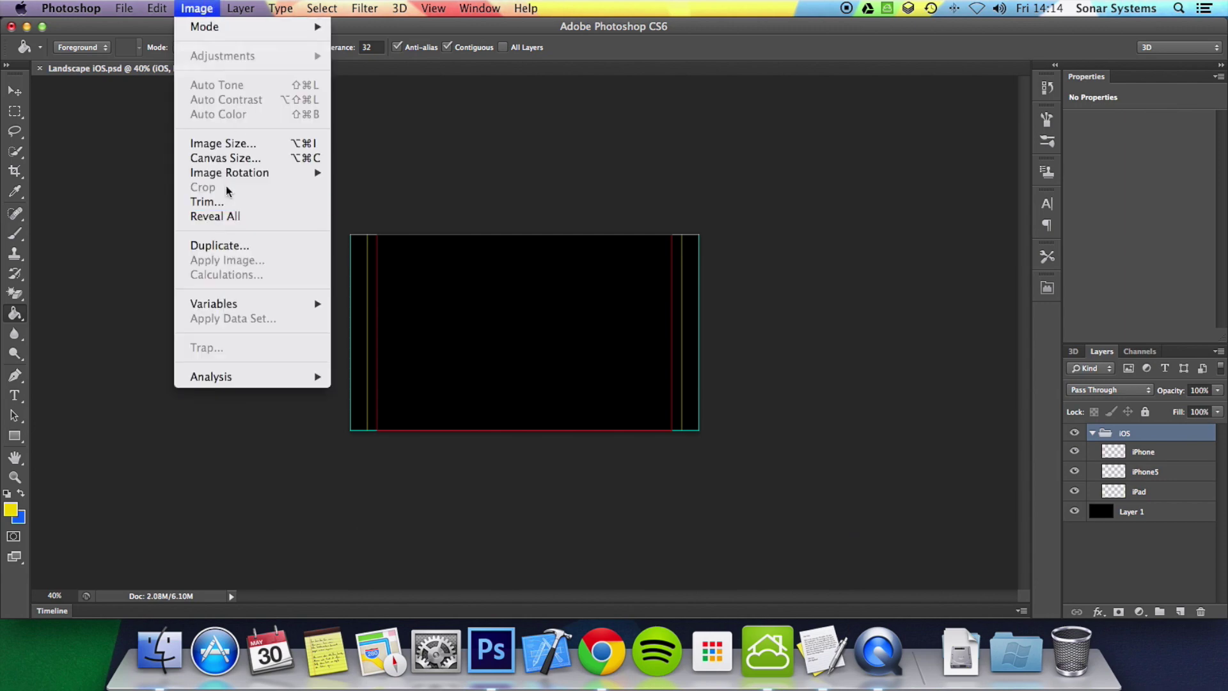
Step: Cut the canvas width to 960 pixels, leaving a 960 × 640 canvas
click(216, 159)
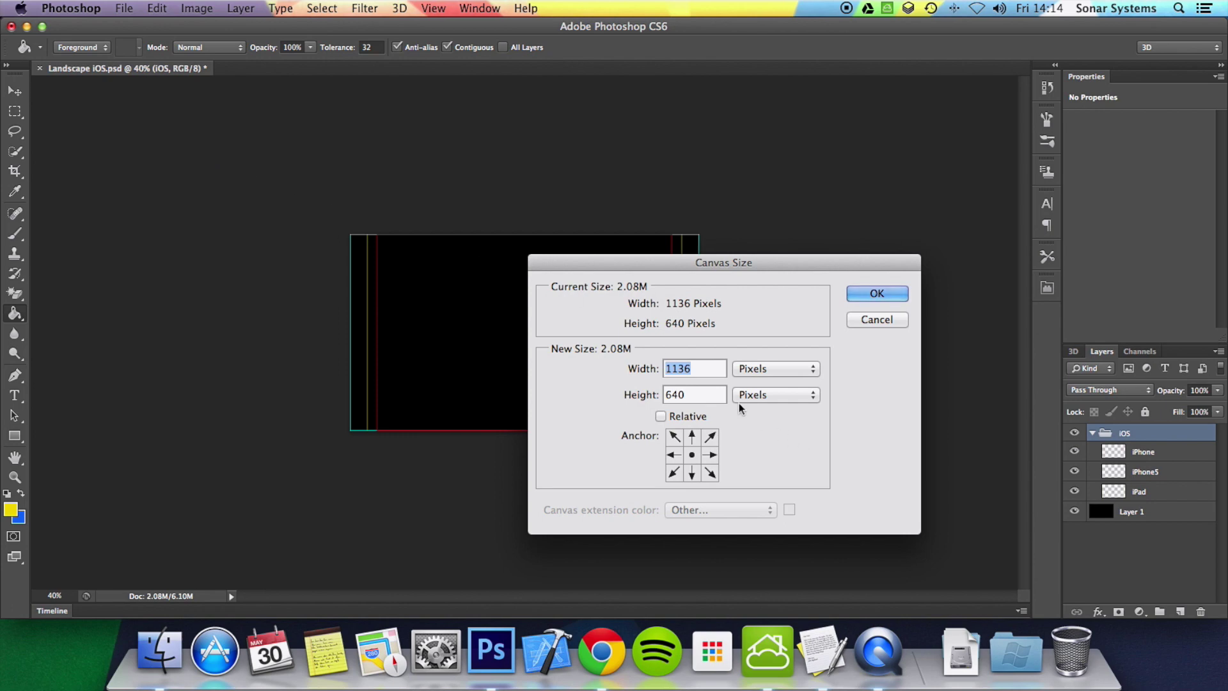
text(960)
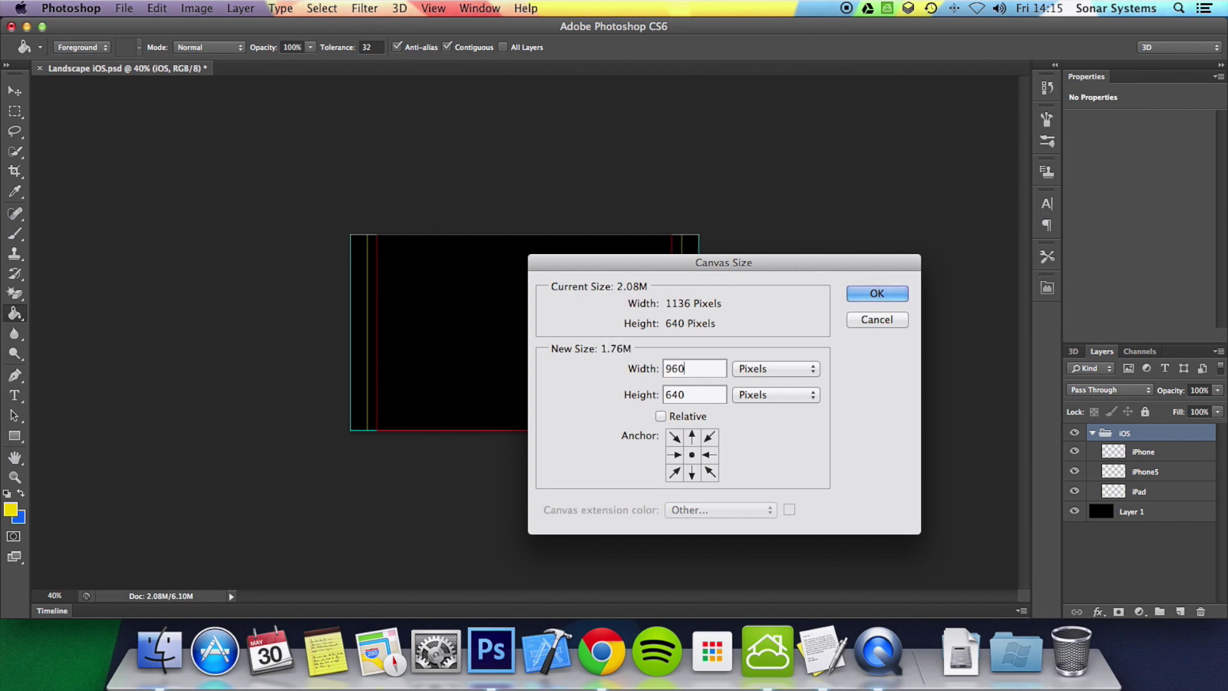
key(ctrl+Left)
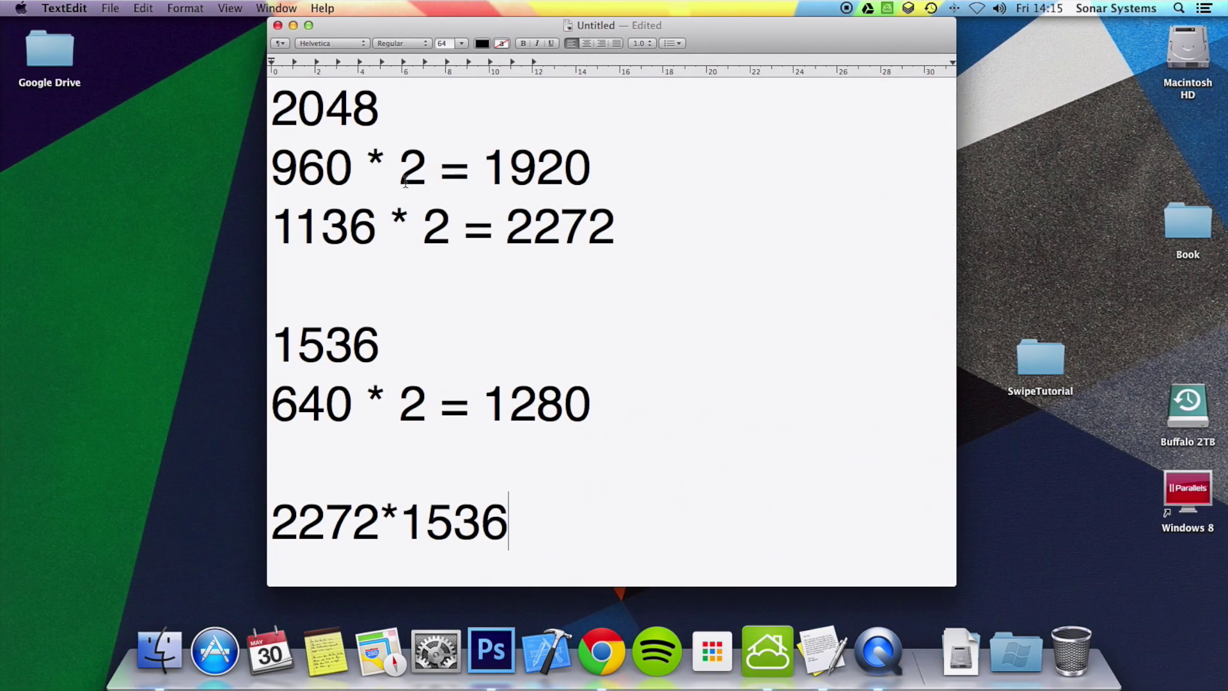
key(ctrl+Right)
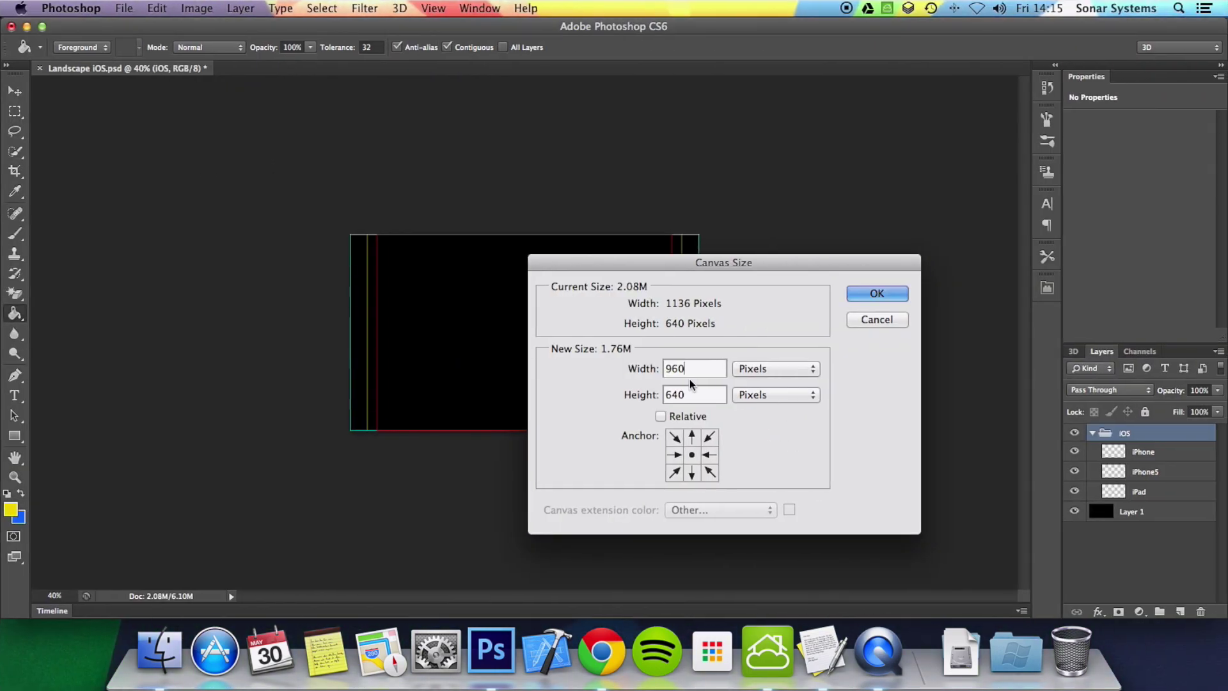
key(Return)
key(Return)
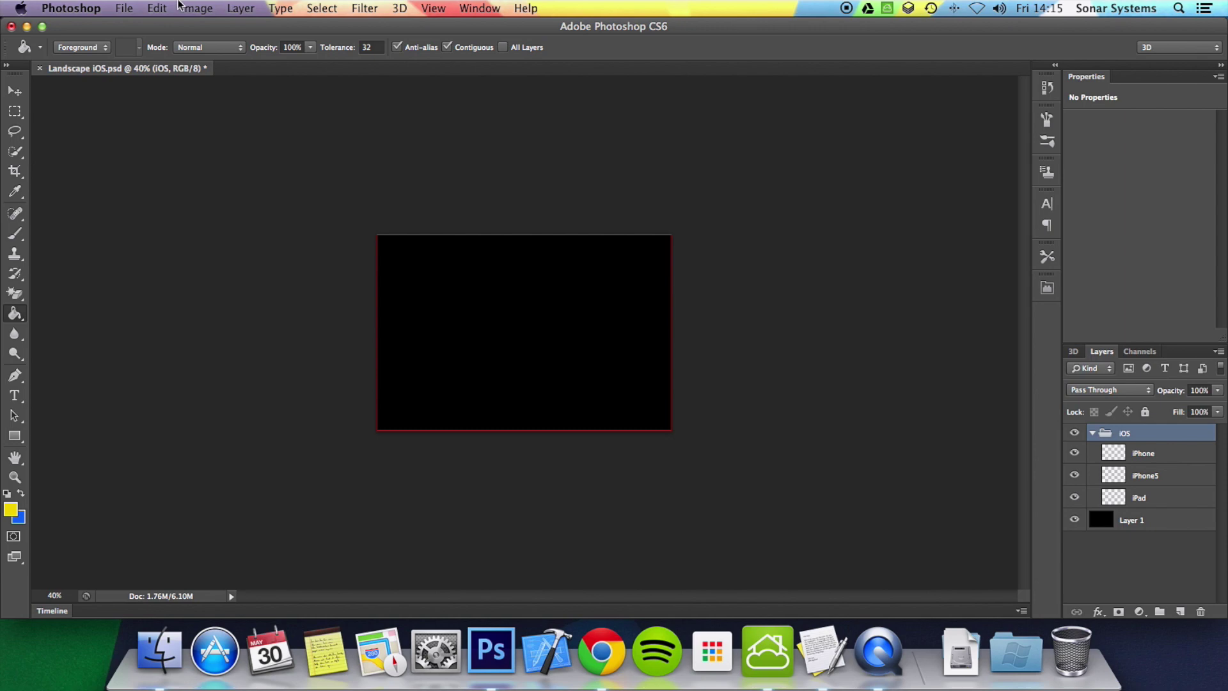
click(195, 8)
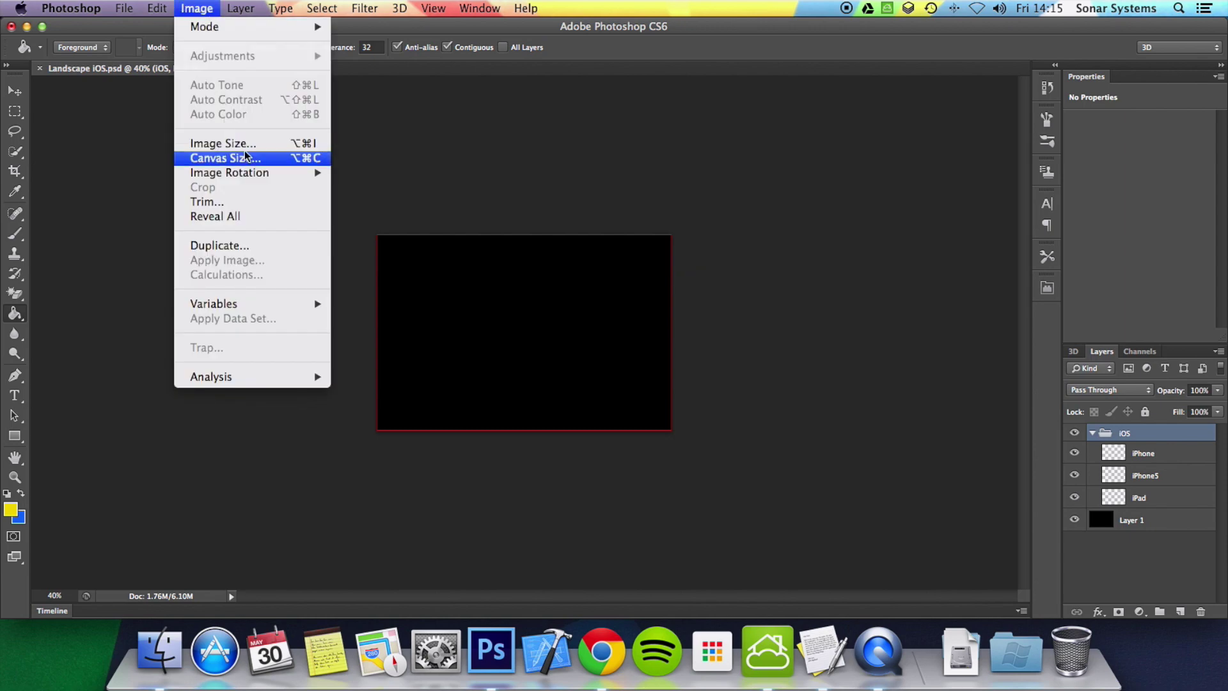
Step: Halve the image to 480 × 320 by entering a 480-pixel width in Image Size
mouse_move(149, 5)
mouse_move(196, 8)
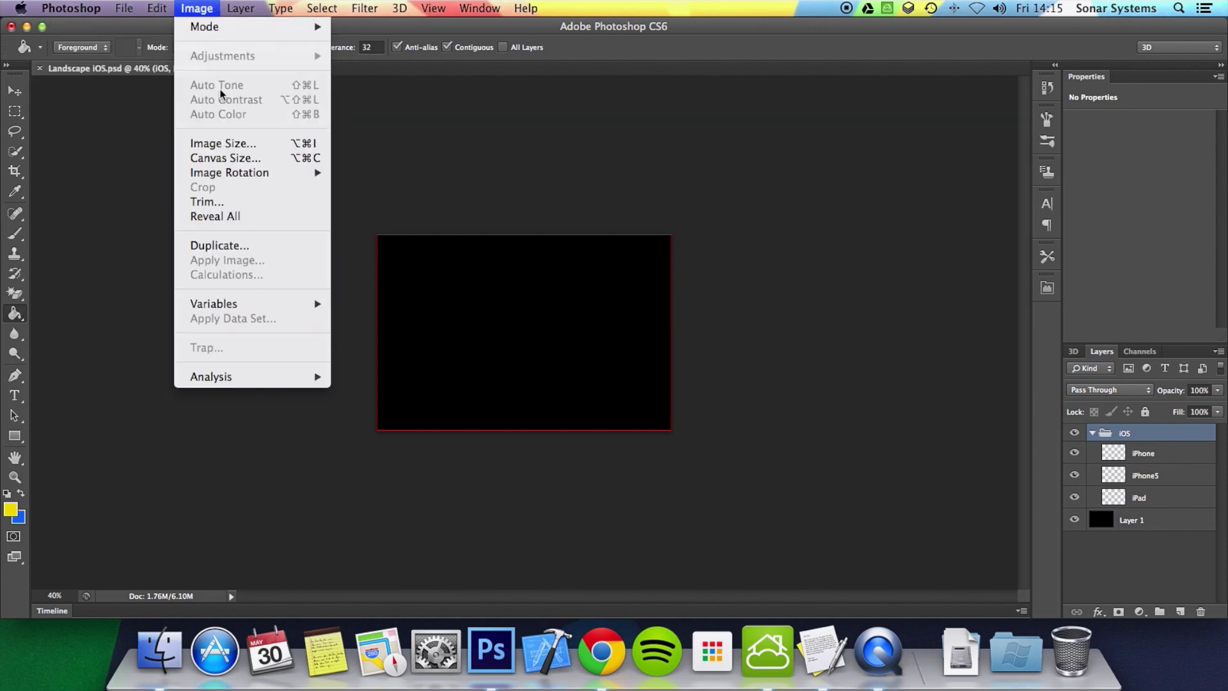
click(202, 139)
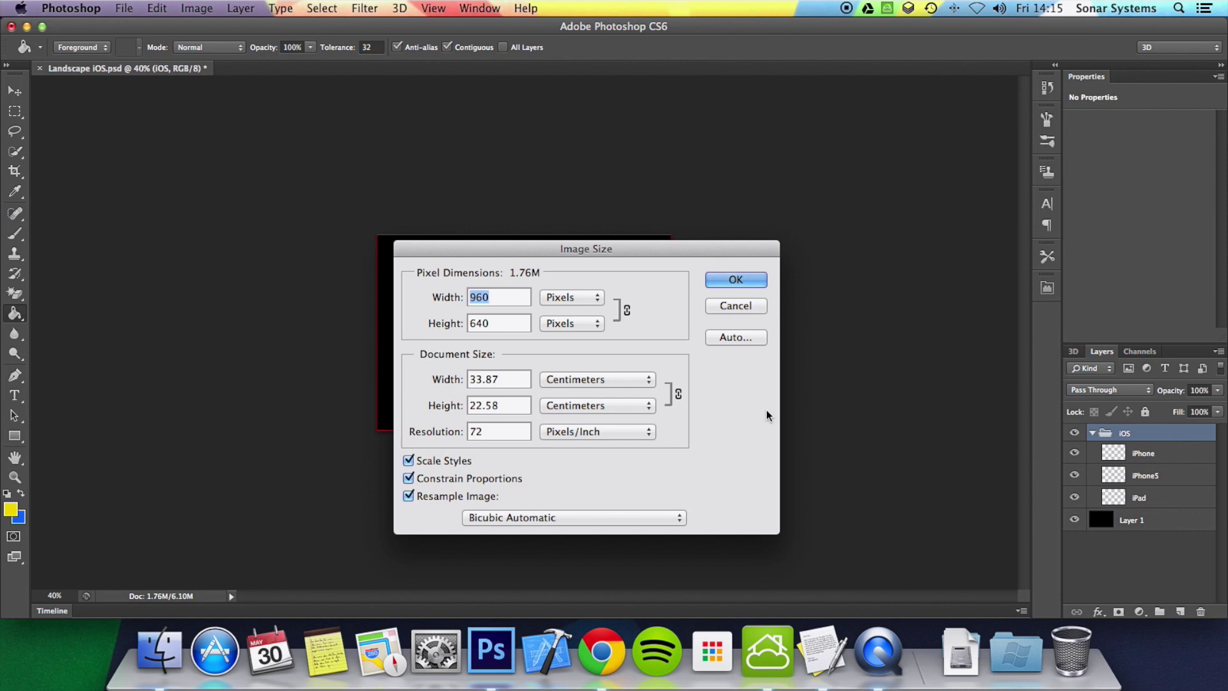
text(480)
key(Return)
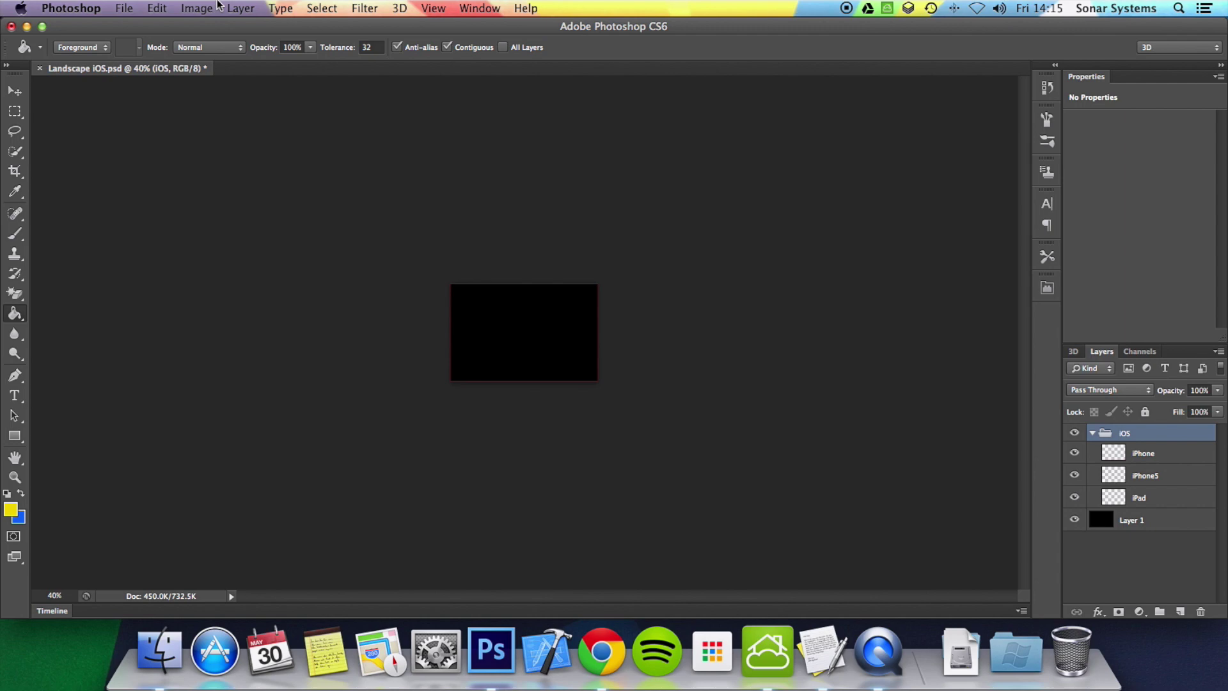
click(124, 7)
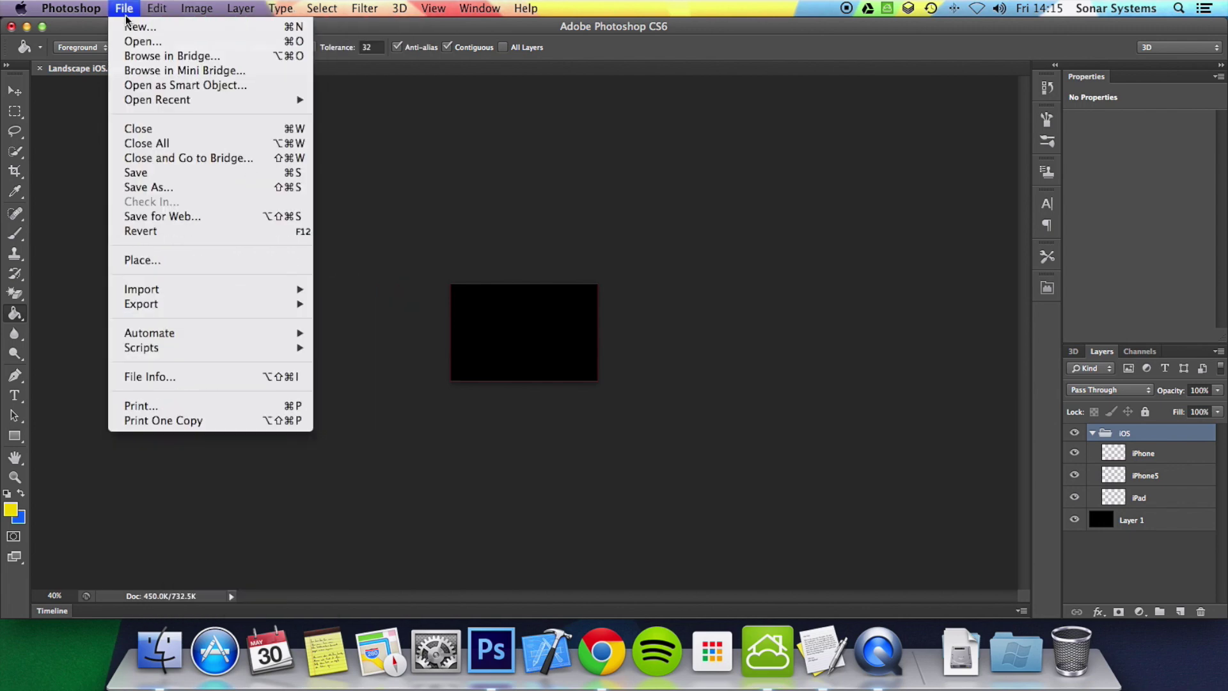
click(152, 188)
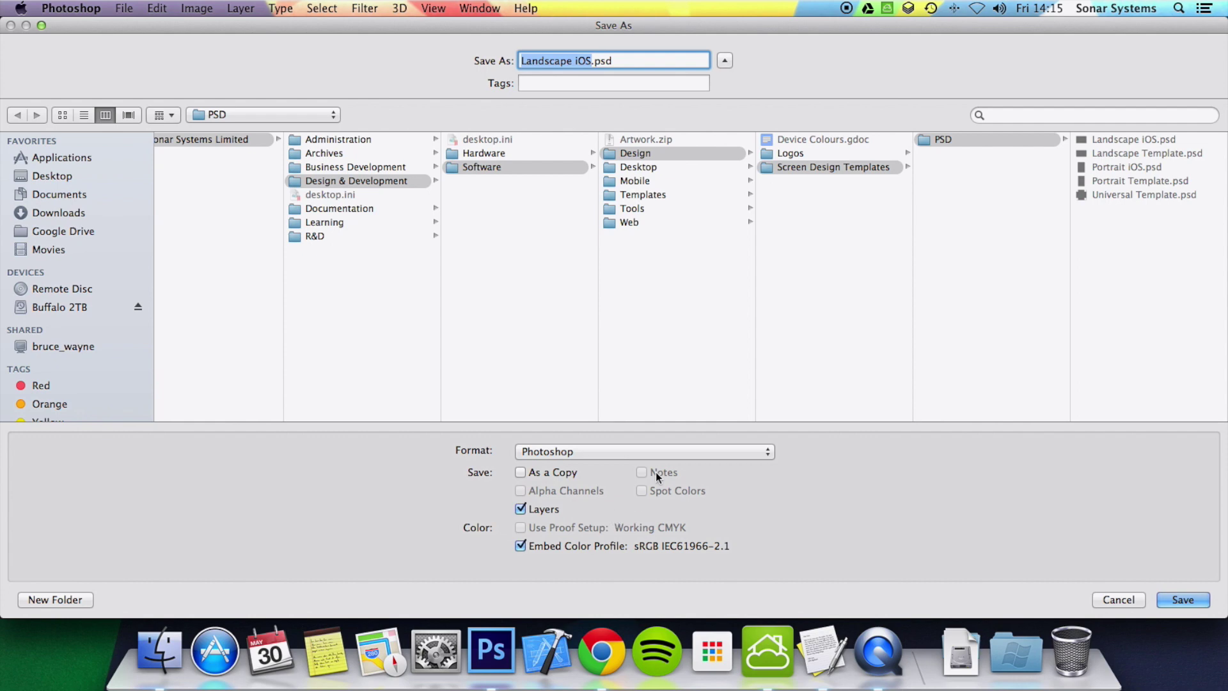
click(685, 450)
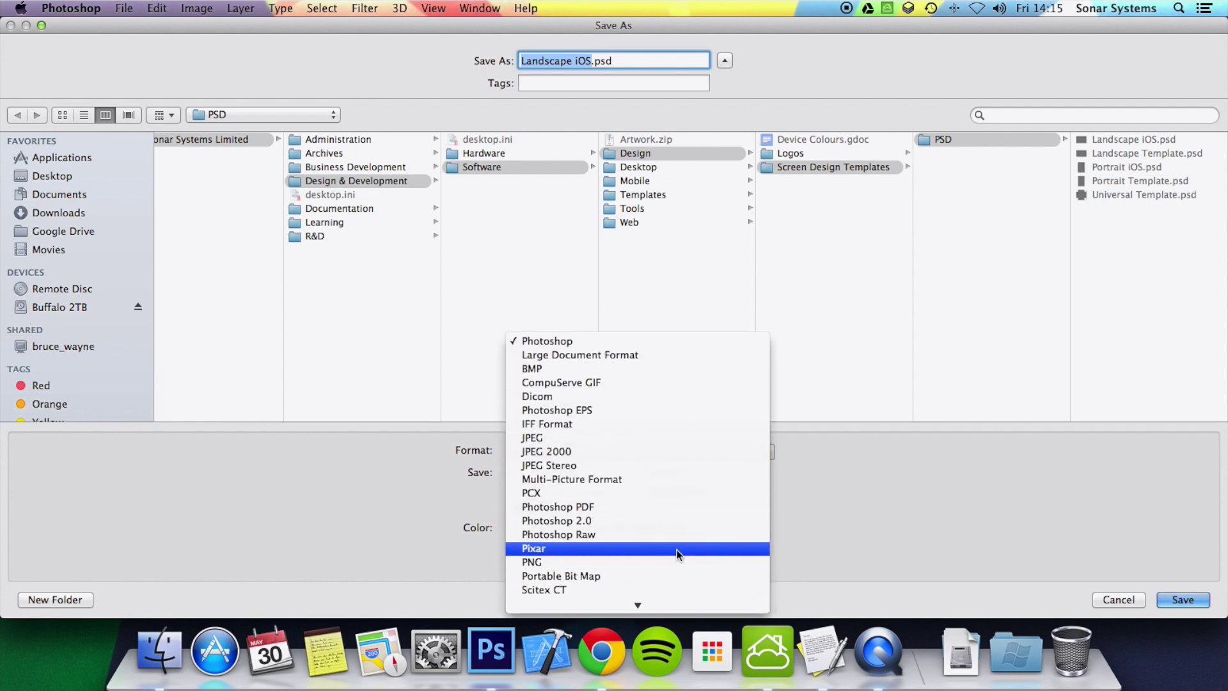
click(1119, 590)
click(1127, 601)
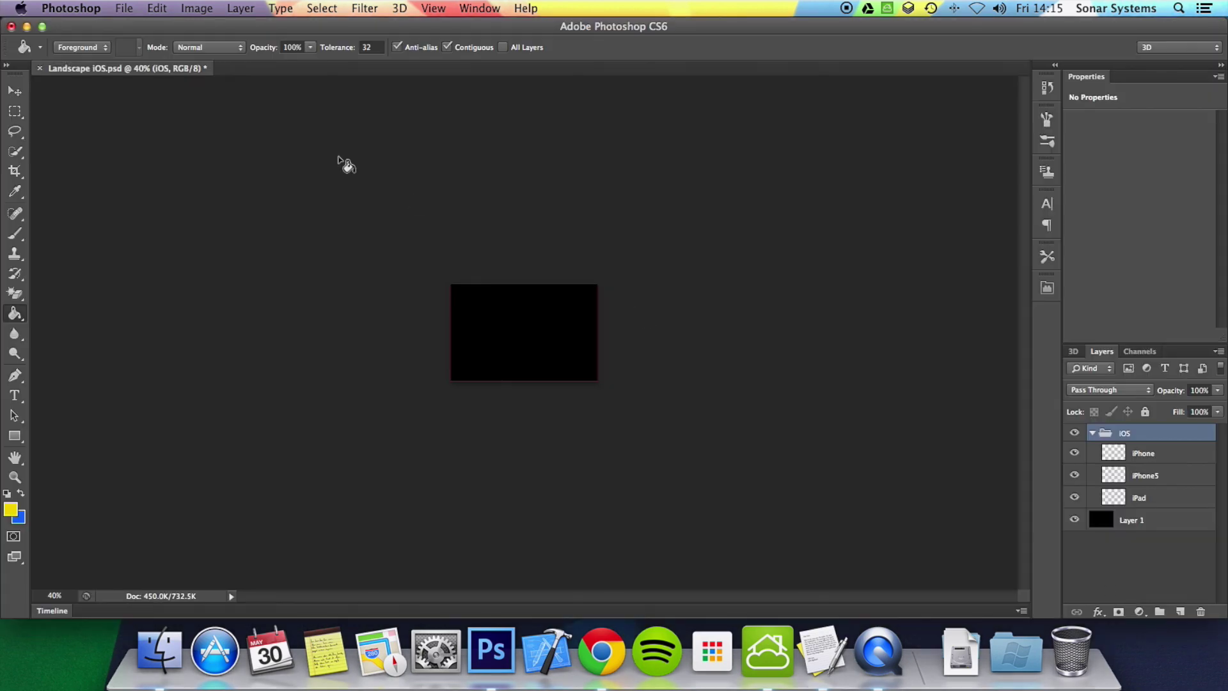
click(136, 7)
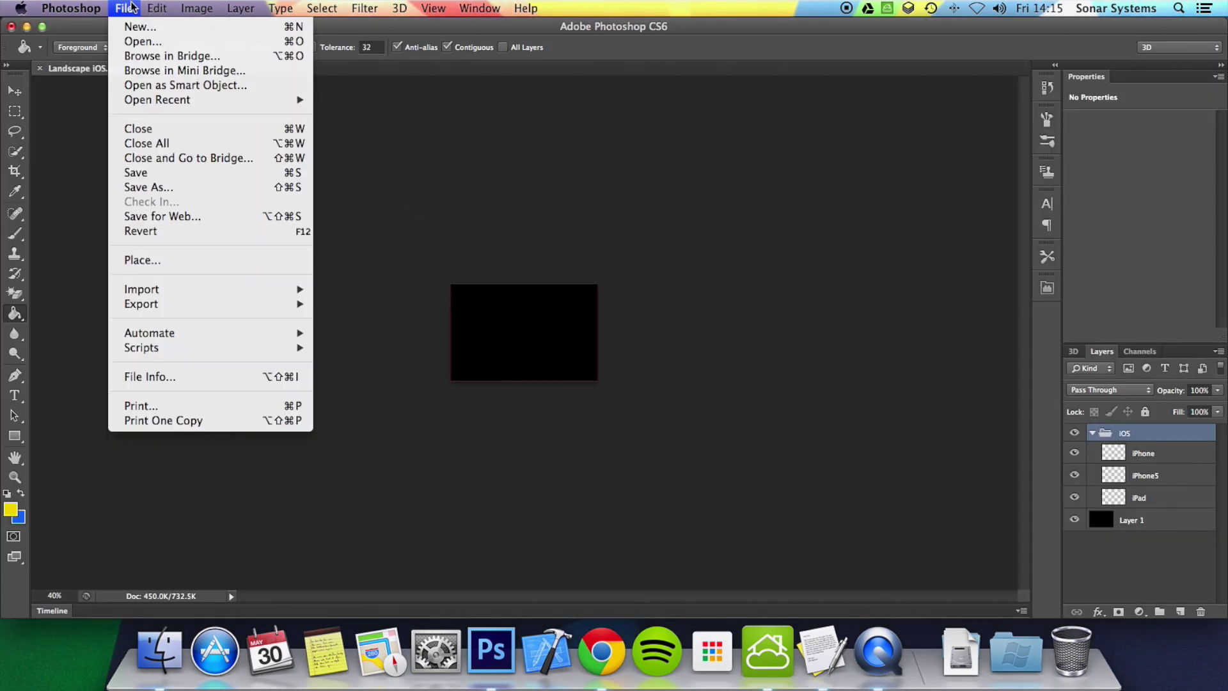
click(168, 218)
drag(810, 72, 630, 14)
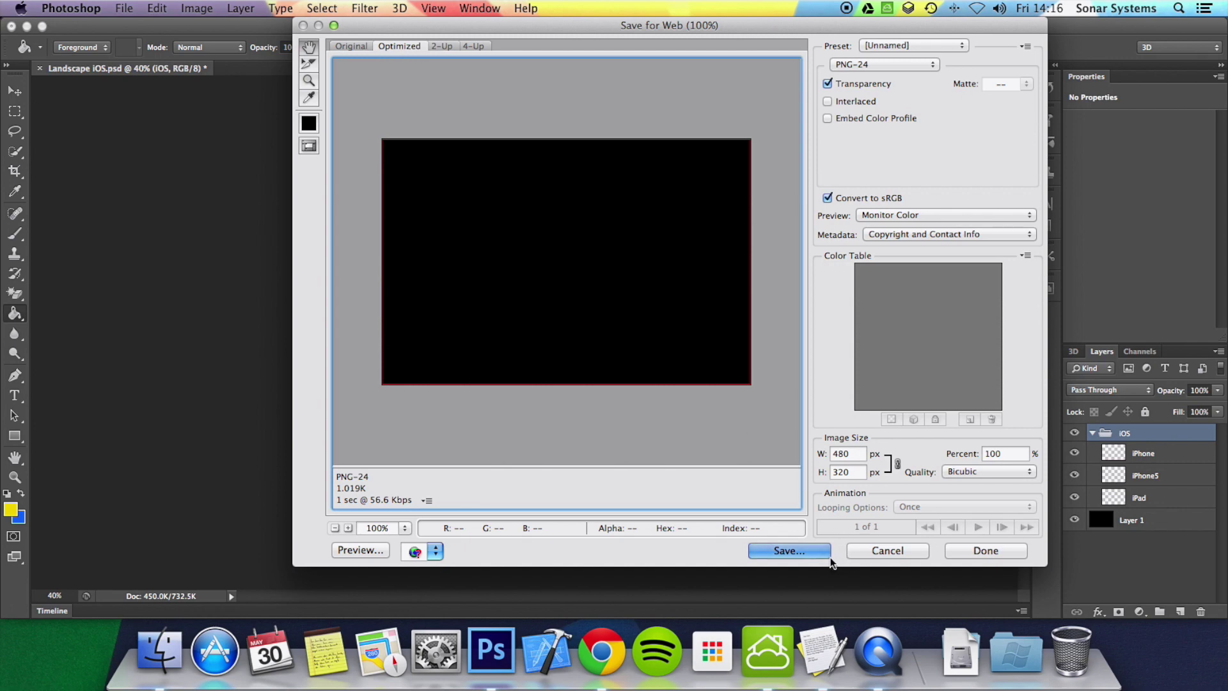
click(878, 551)
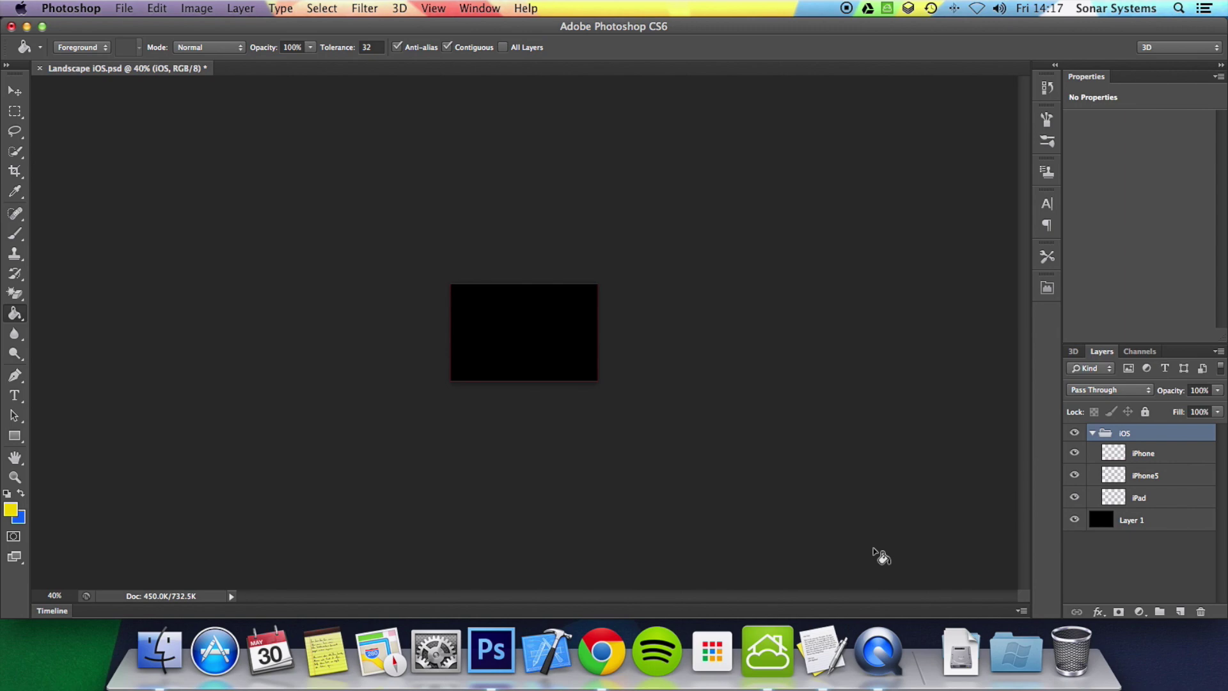
Step: Undo back to the full-size template with all device outlines, then switch to the TextEdit desktop
click(124, 9)
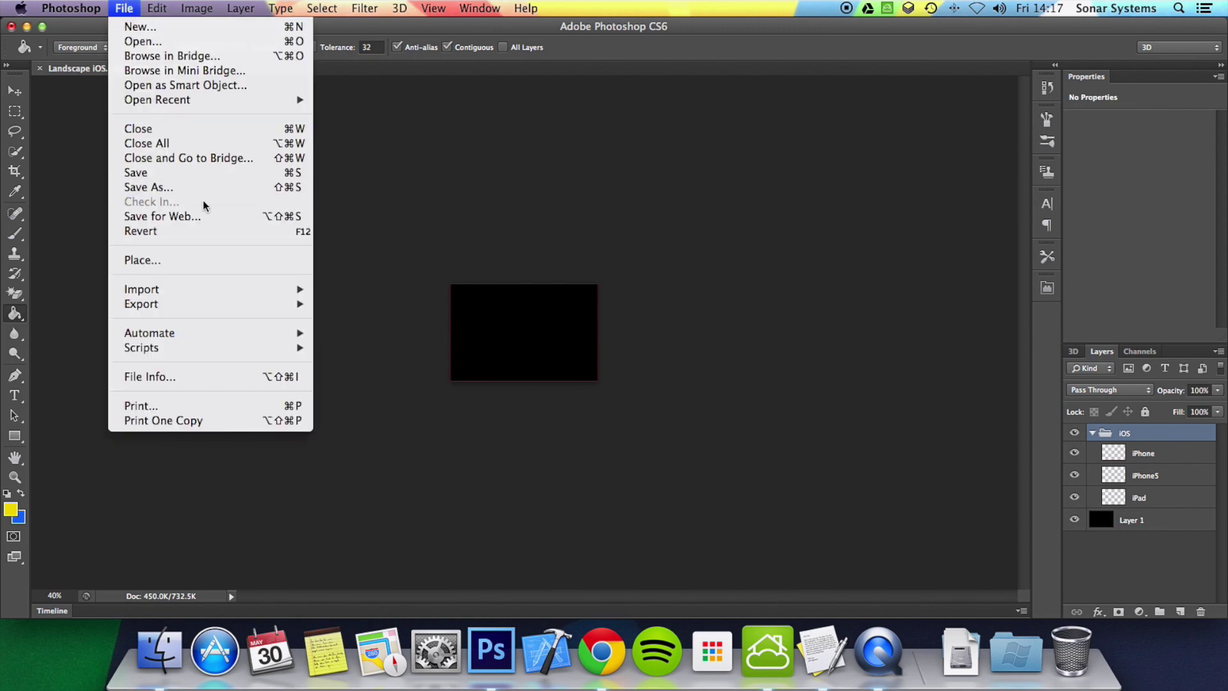
click(567, 29)
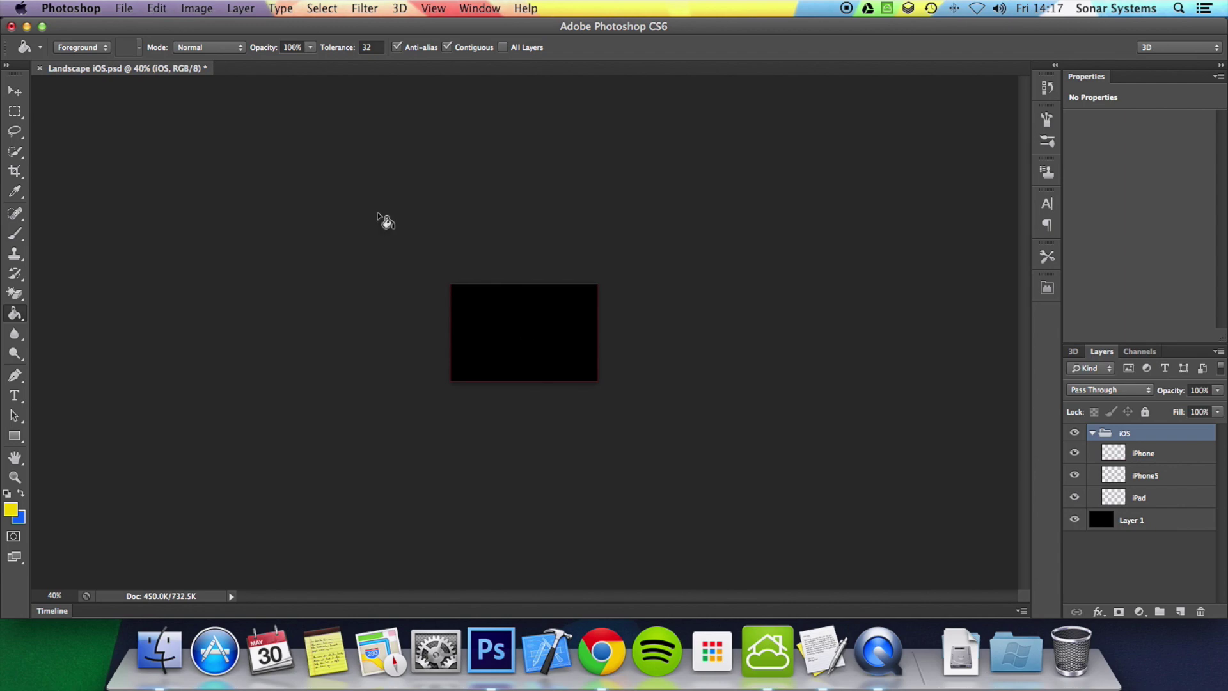
key(alt+super+z)
key(alt+super+z)
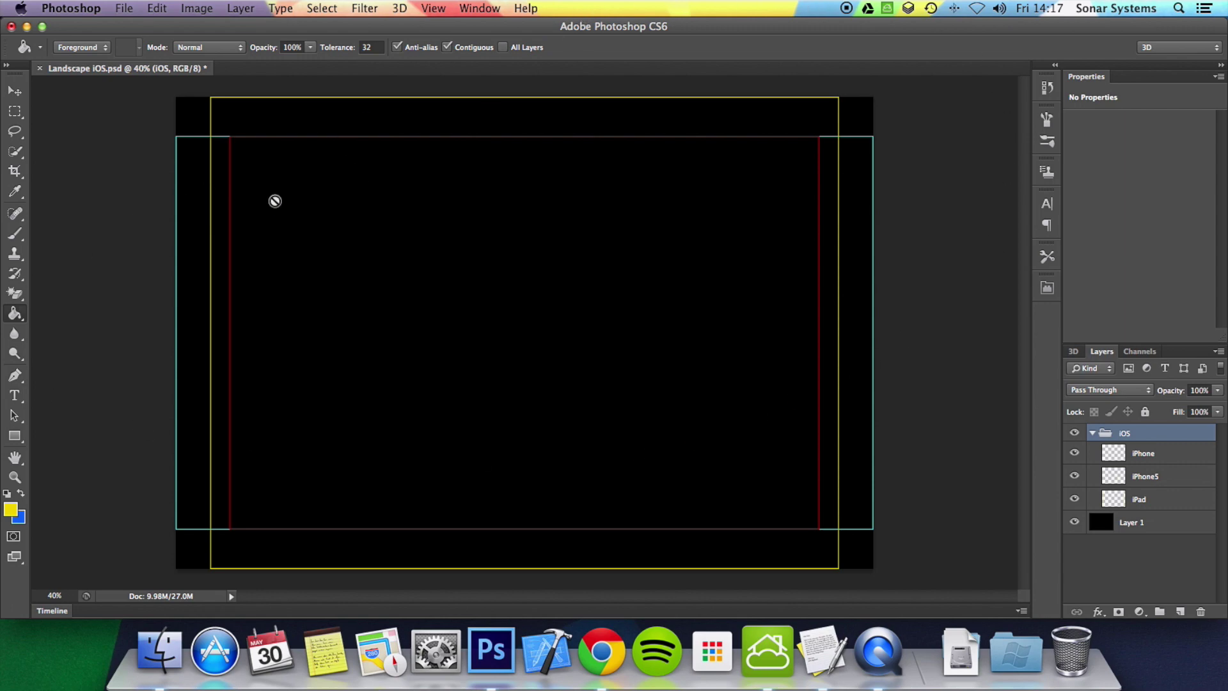
key(ctrl+Left)
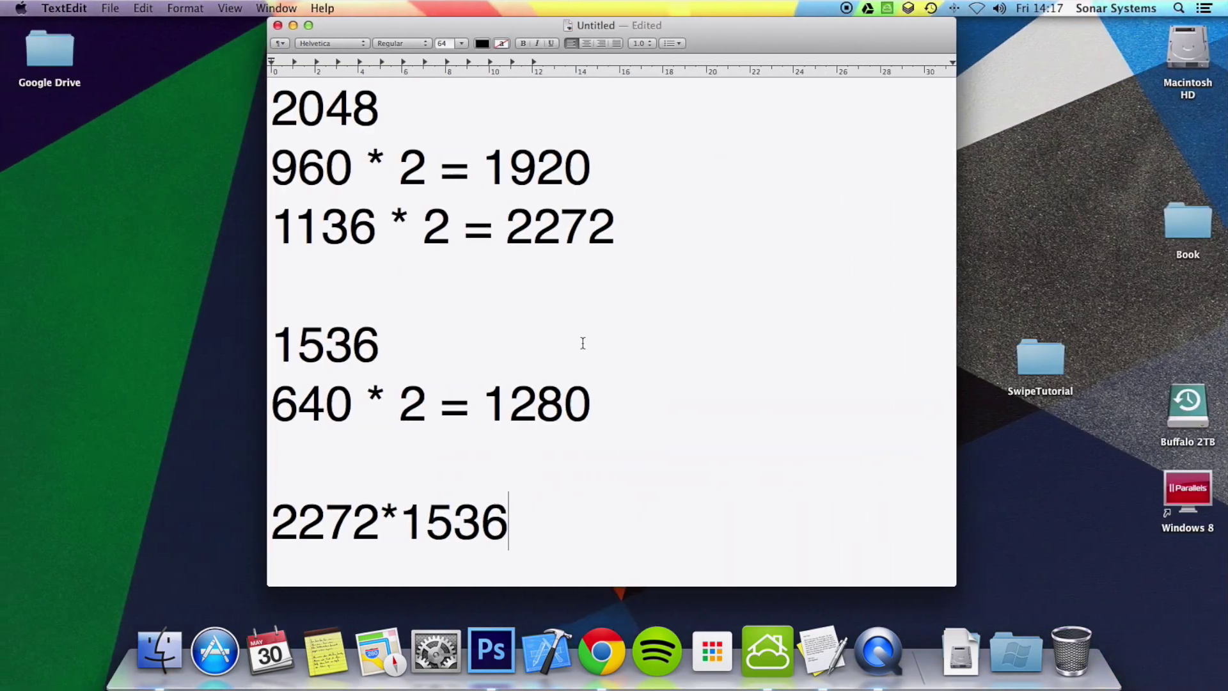
Step: Add the sizes 480x320 and 1136x640 on new lines below 2272*1536
key(Return)
key(Return)
key(Return)
key(Return)
key(Return)
key(Return)
key(Return)
key(Return)
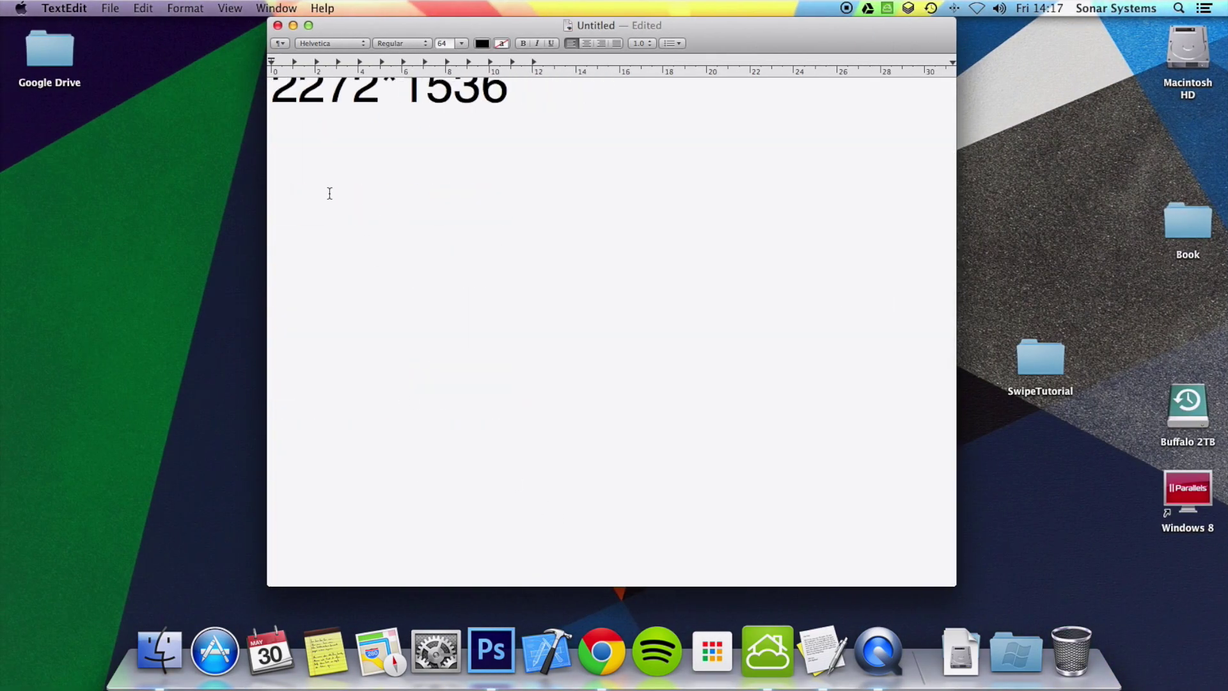
click(330, 194)
text(480x320)
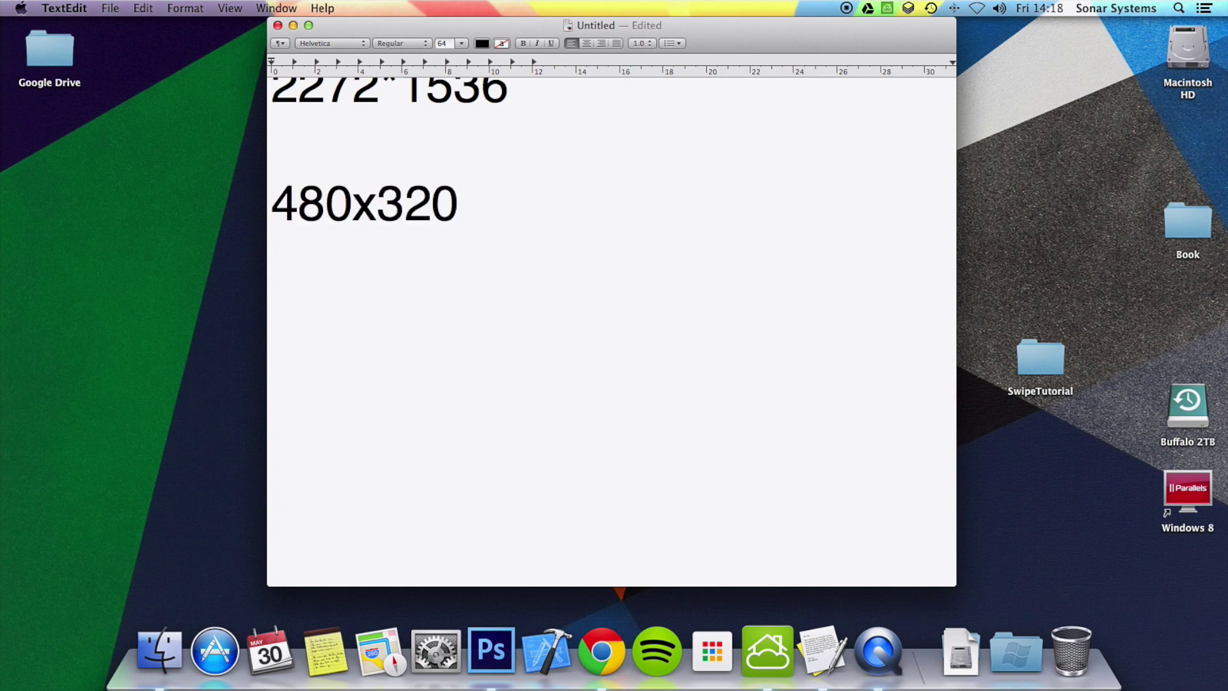
key(Return)
text(1136x)
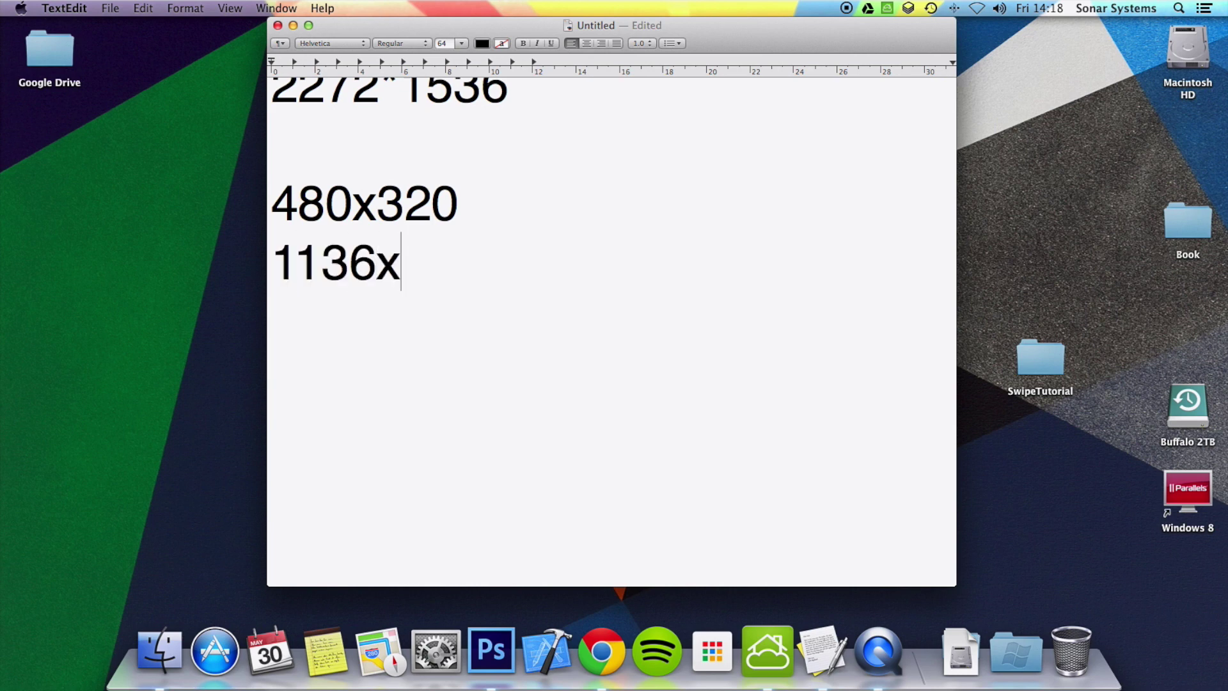
text(640)
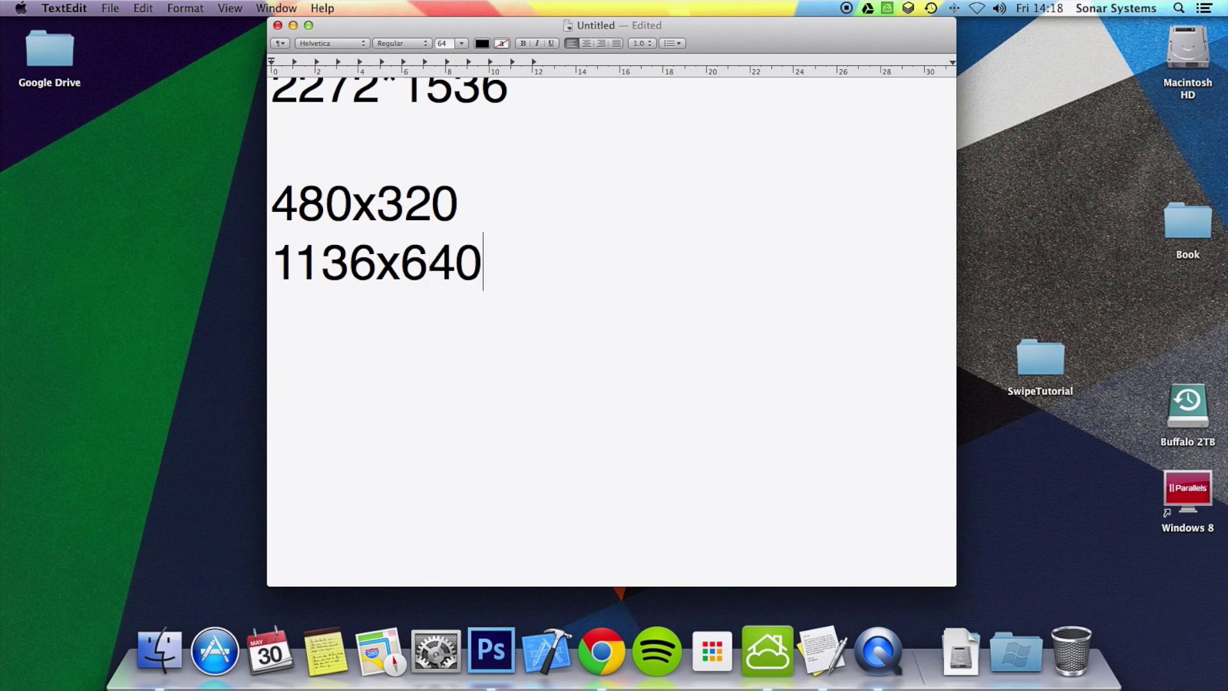
Step: Correct 1136x640 to 1136x768, add 2048x1536 beneath it, and select the listed sizes
key(Left)
key(Left)
key(shift+Right)
key(shift+Right)
key(shift+Right)
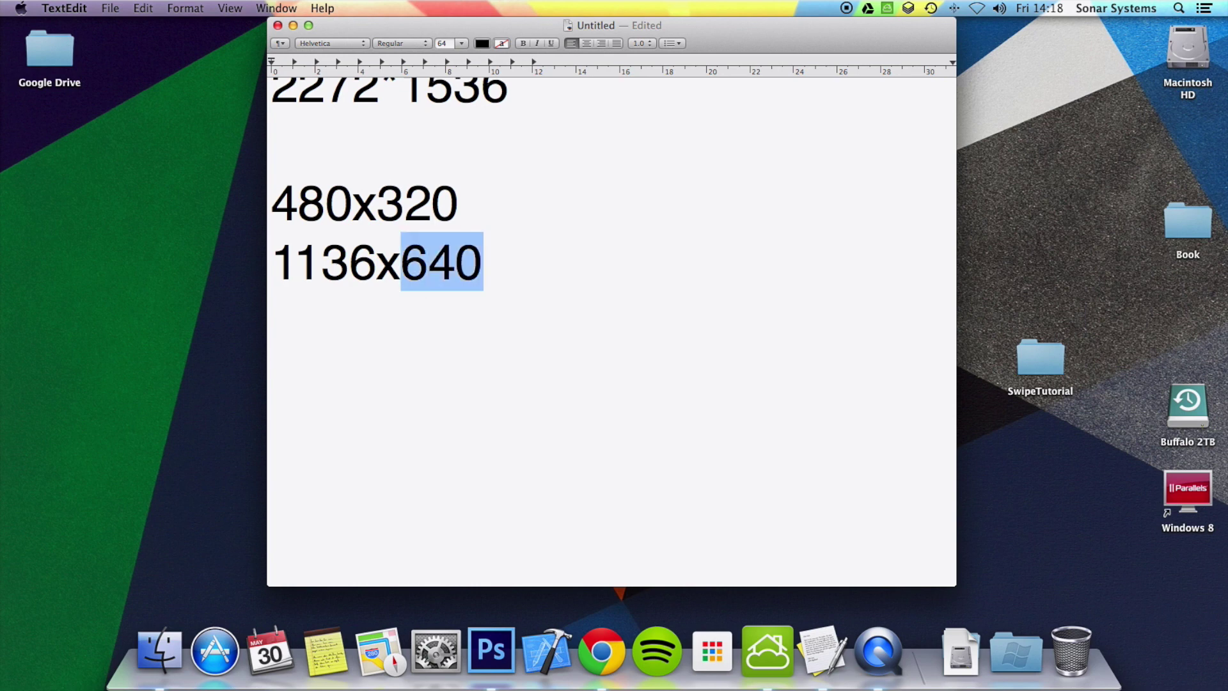
text(768)
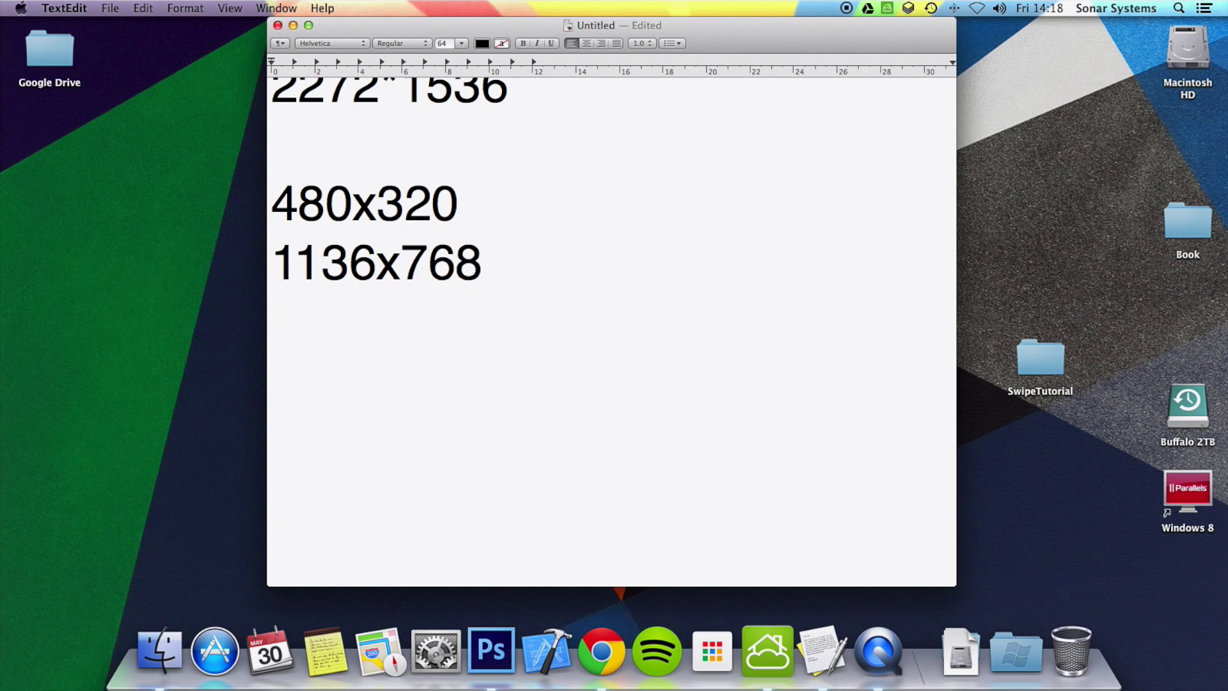
key(Return)
text(20)
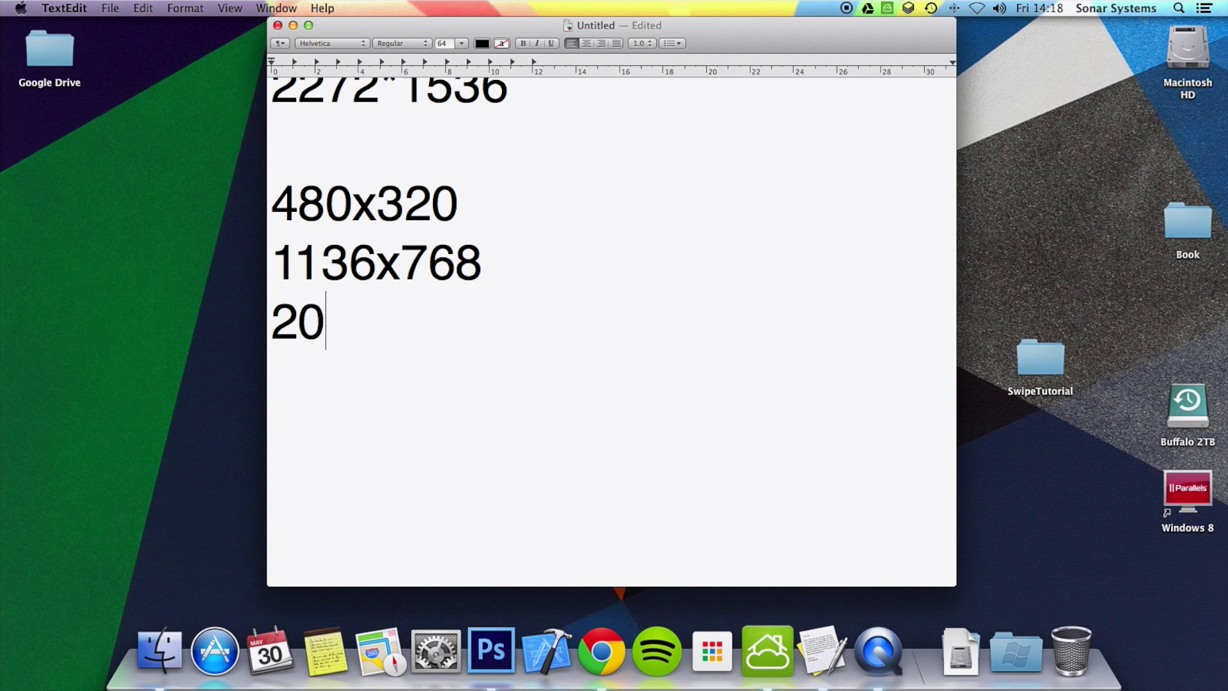
text(48x)
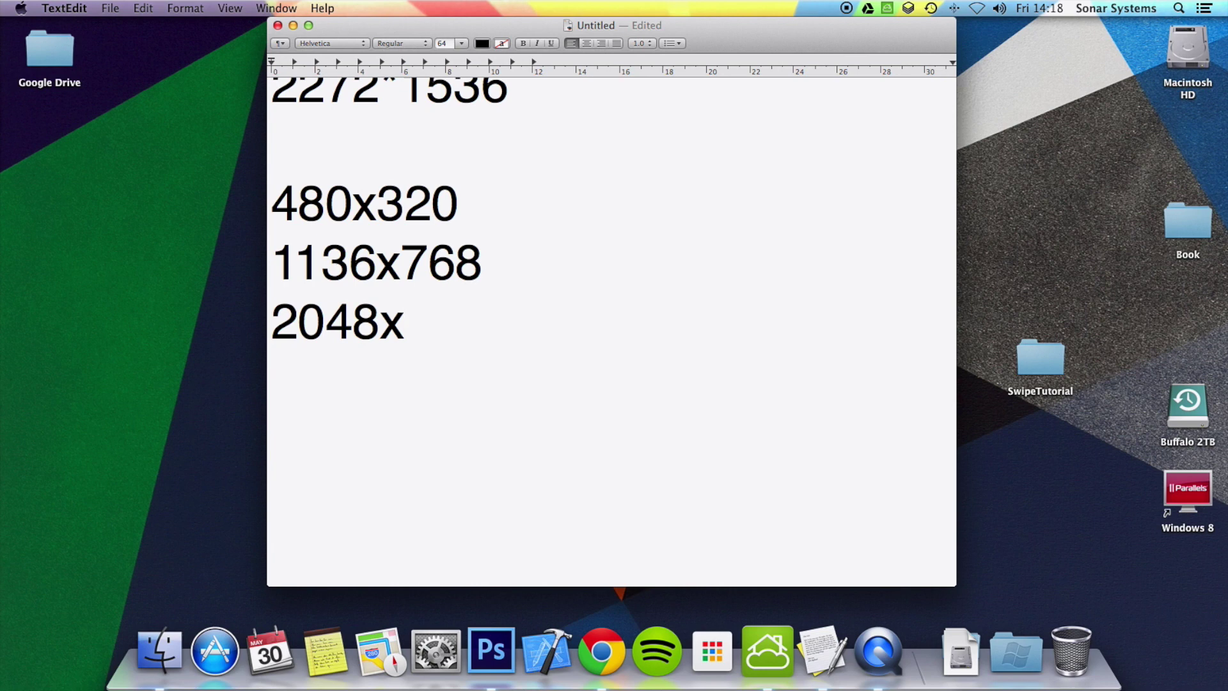
text(1536)
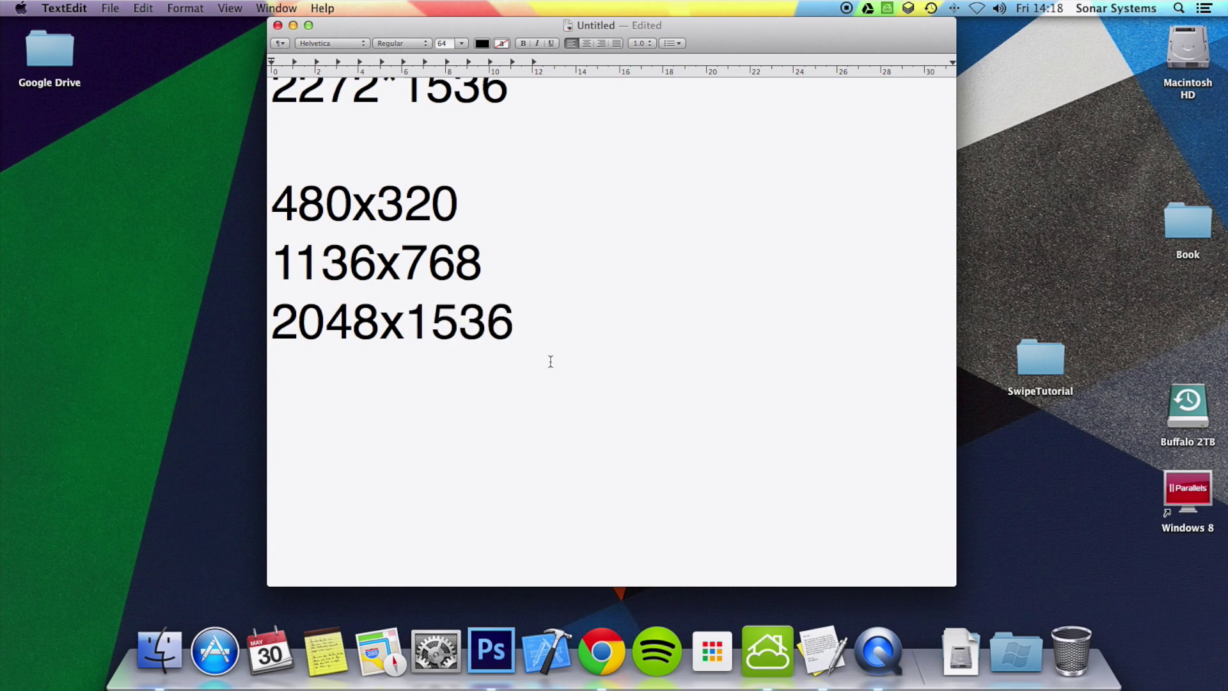
drag(551, 359, 285, 200)
click(298, 198)
triple_click(298, 198)
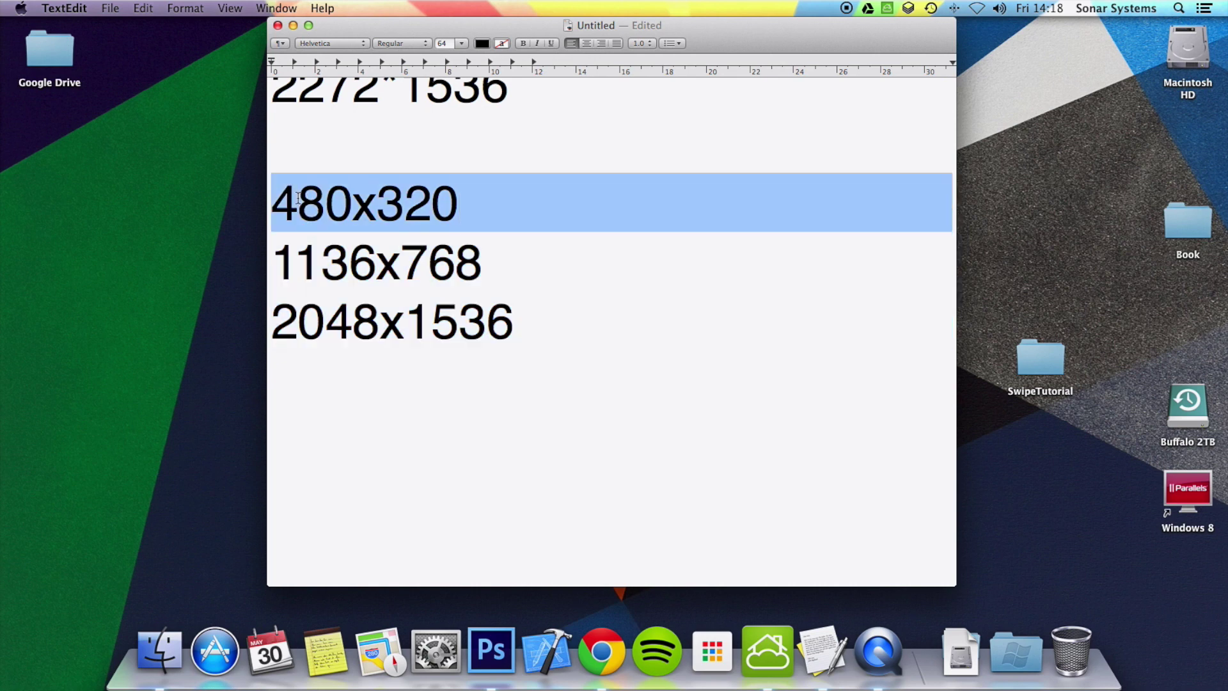
triple_click(412, 251)
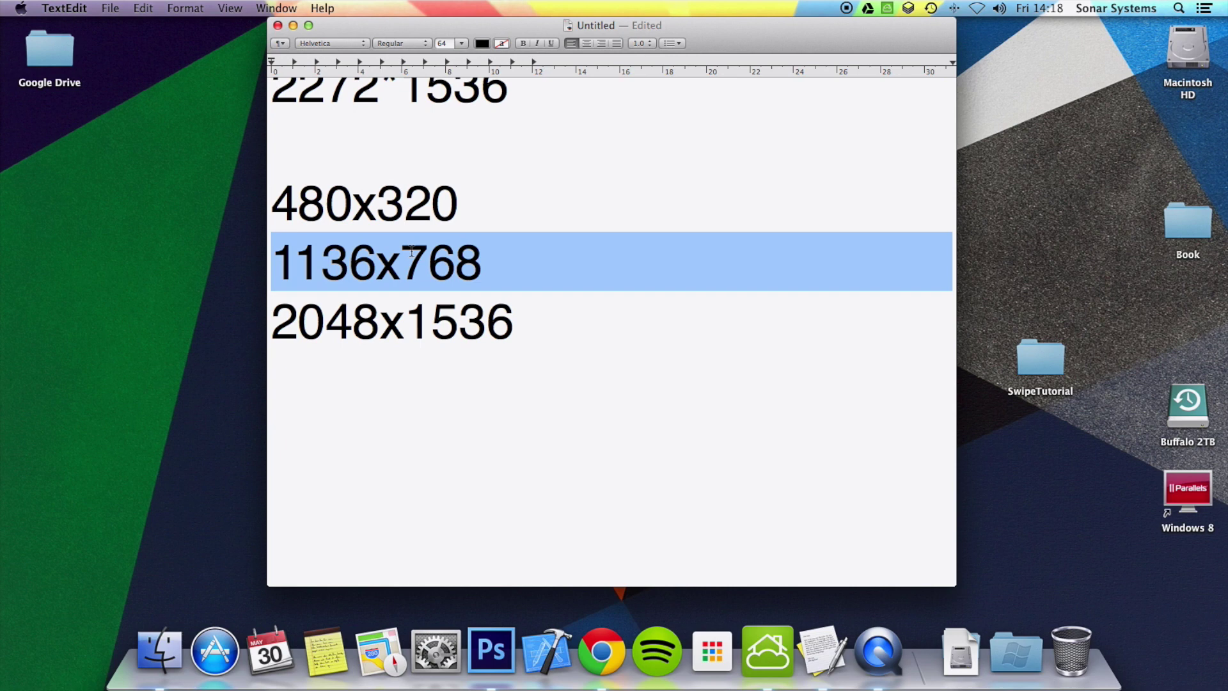
click(411, 251)
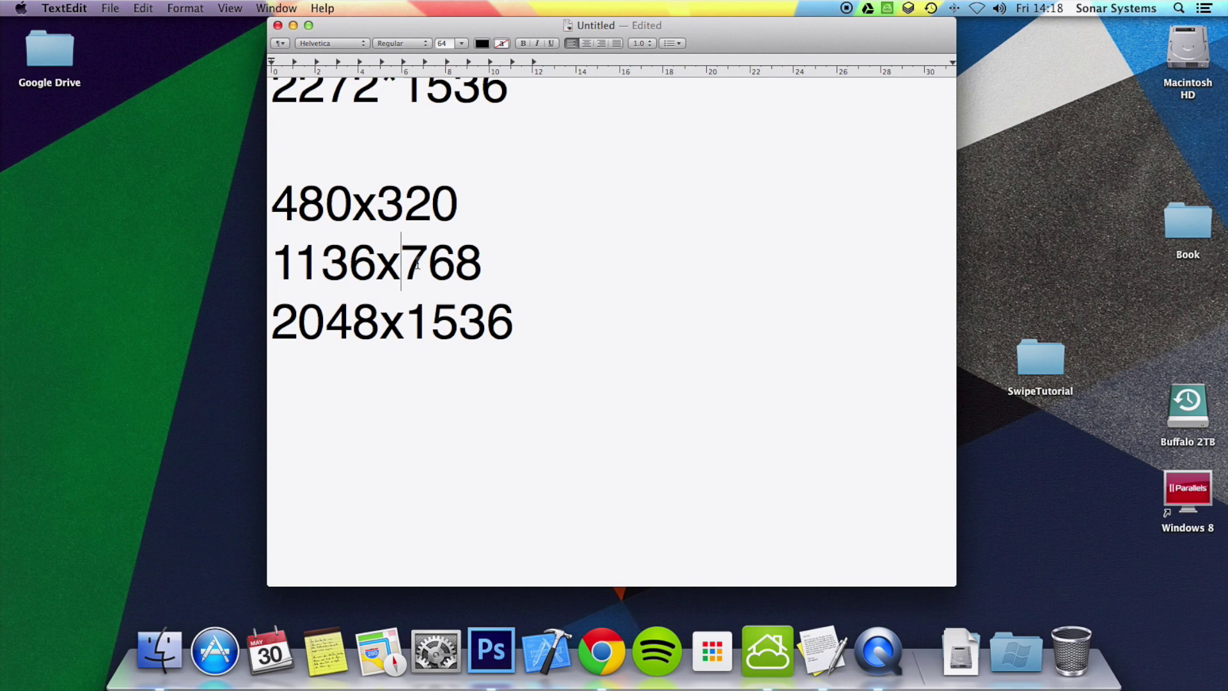
triple_click(417, 263)
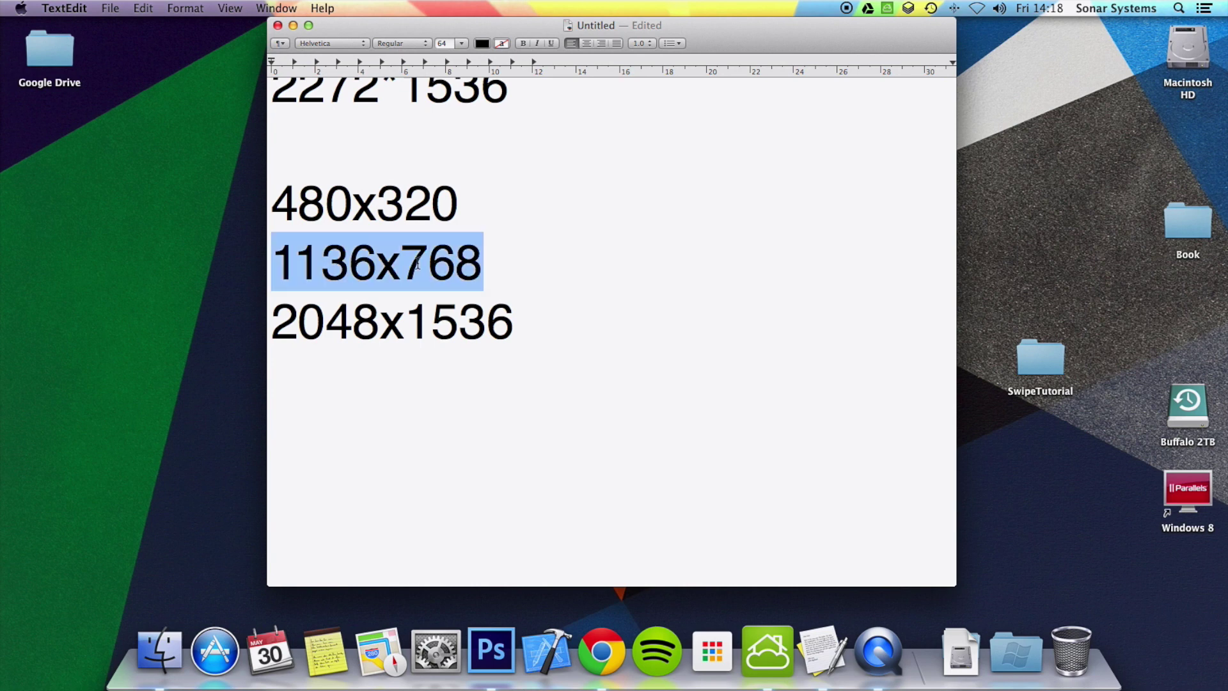
triple_click(387, 327)
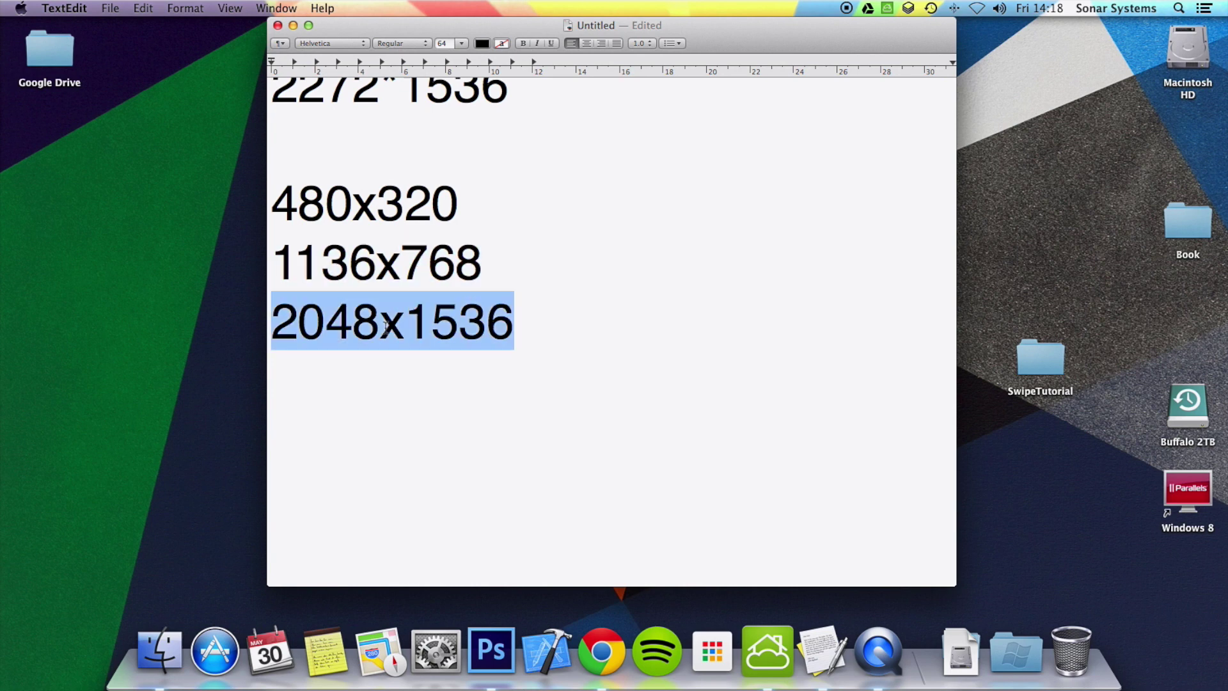
click(384, 327)
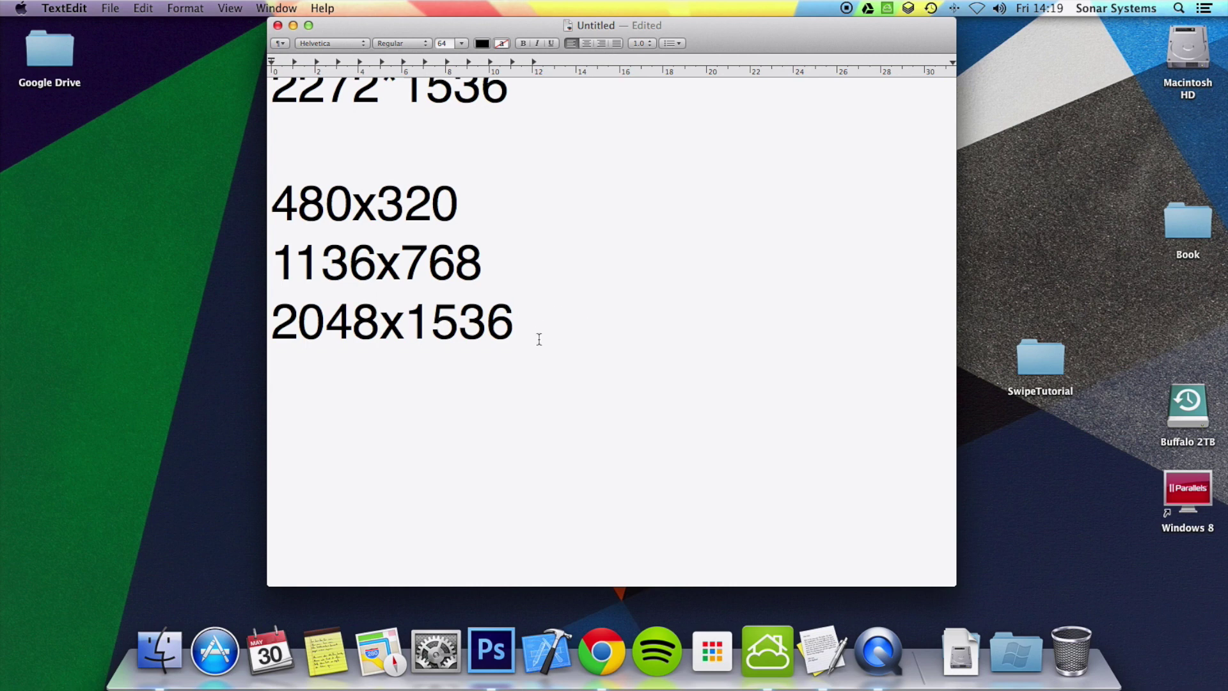
drag(535, 323, 471, 279)
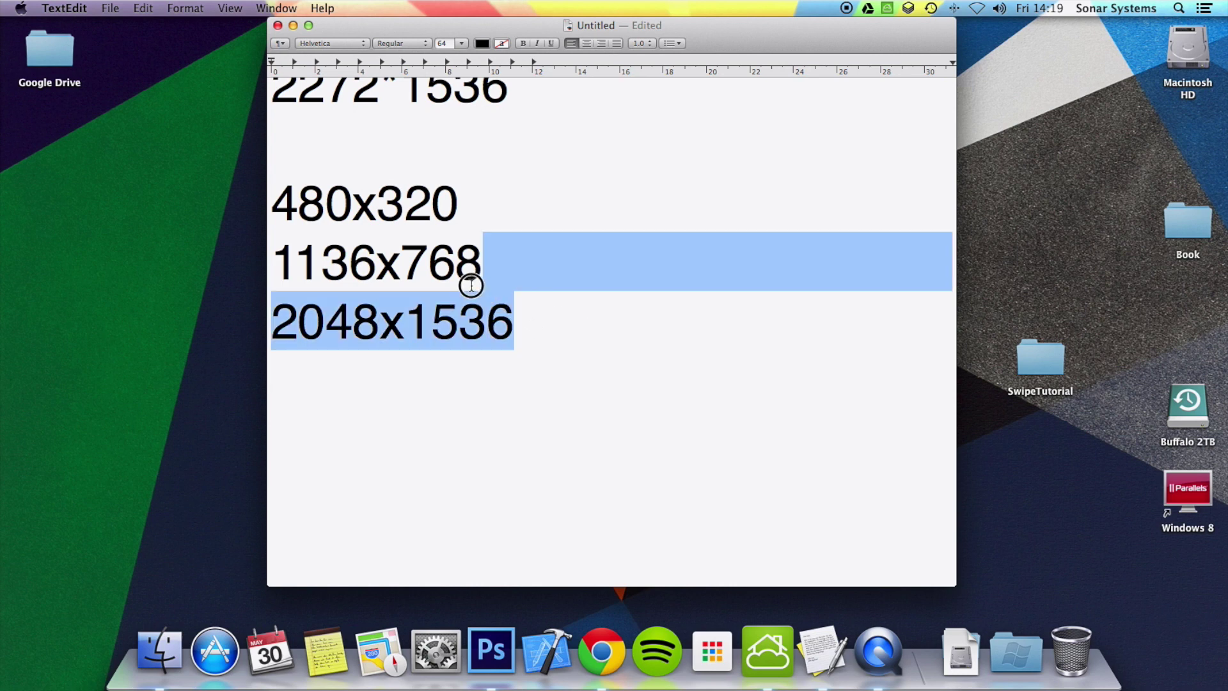
click(503, 301)
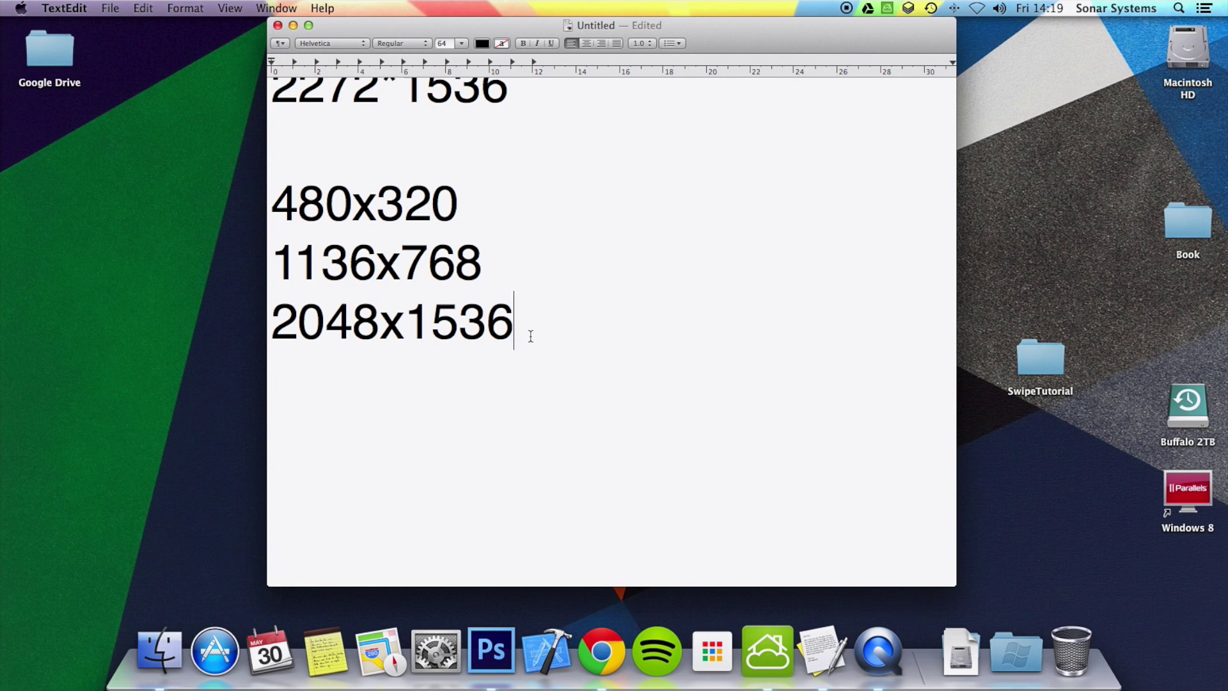
Step: Type 568x384, 1136x768 and 2272x1536 on separate lines below a blank line
key(Return)
key(Return)
text(568)
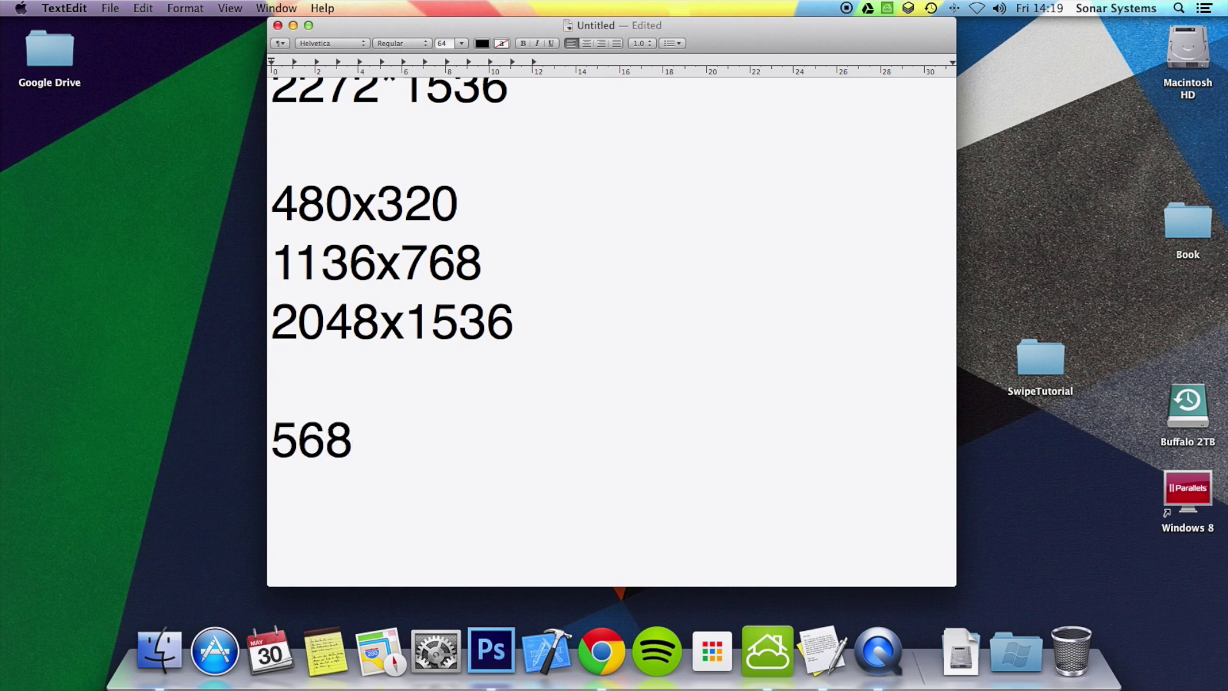
text(x38)
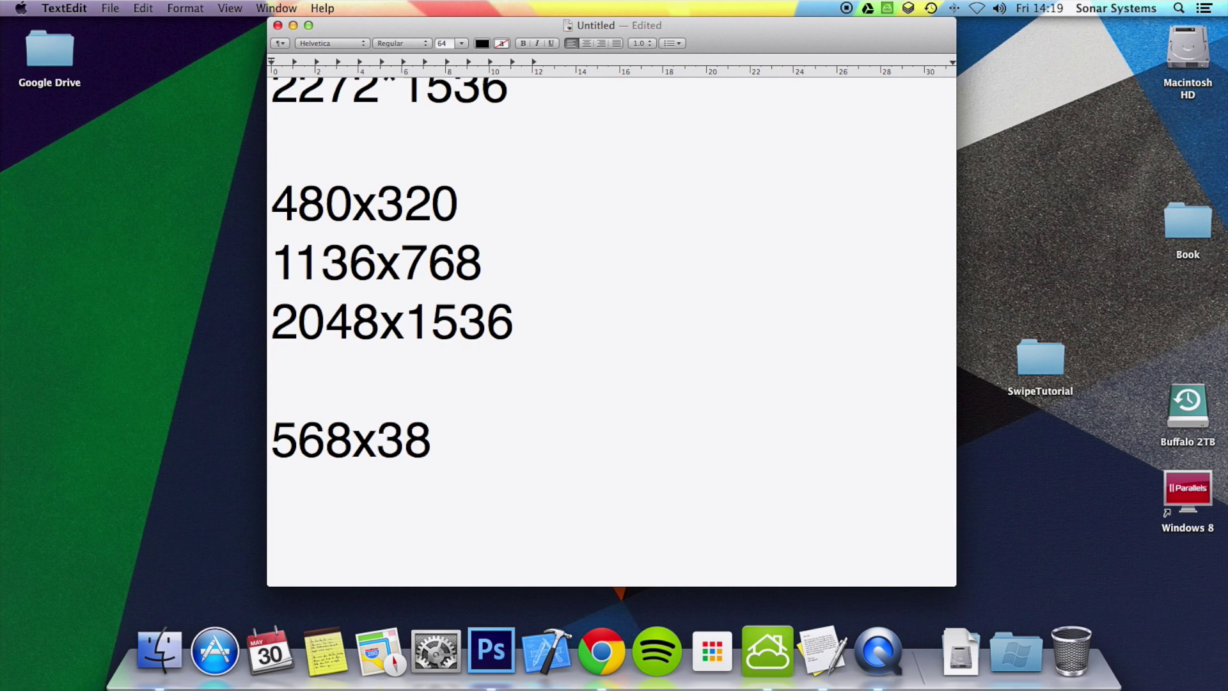
text(4)
key(Return)
text(1136x768)
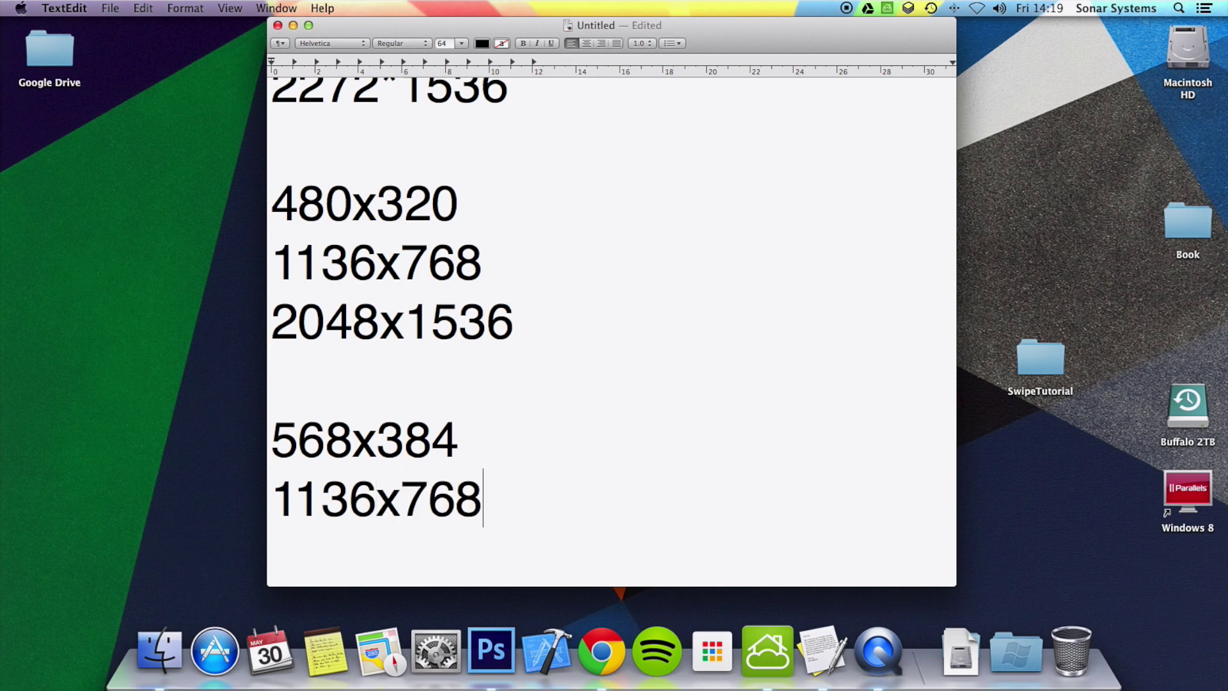
key(Return)
text(2272x1536)
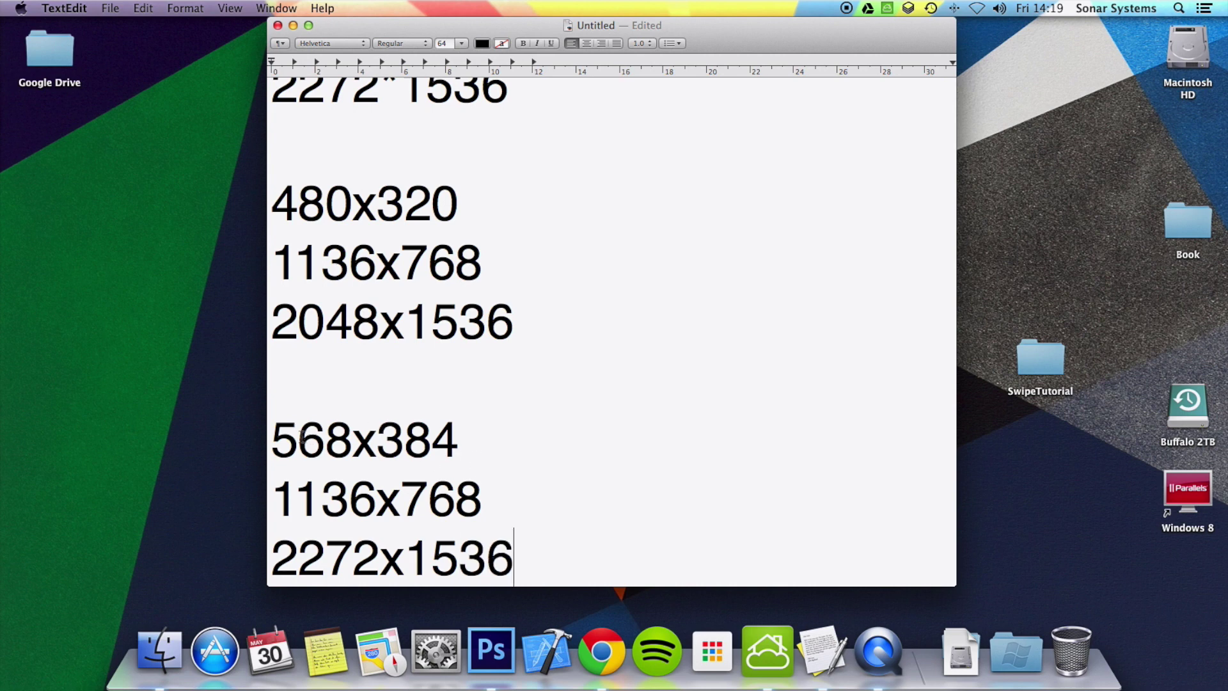
Step: Select the new group of three sizes, 568x384 through 2272x1536
drag(275, 437, 546, 541)
click(545, 543)
drag(547, 541, 277, 574)
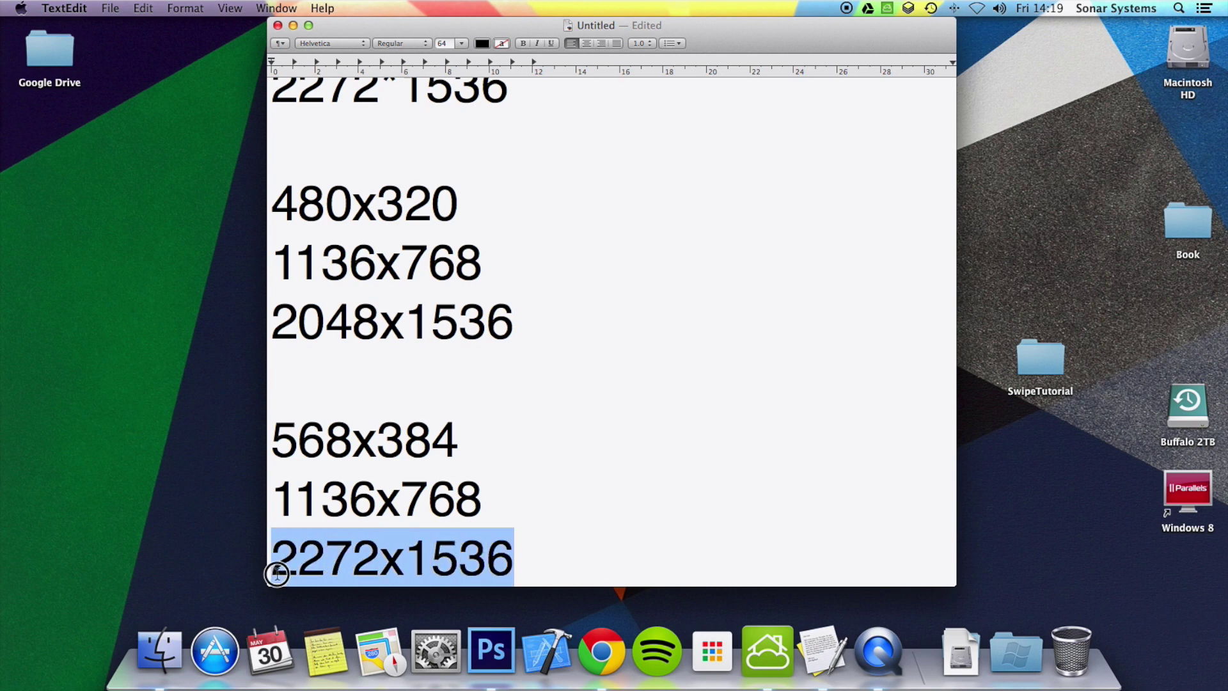
click(328, 556)
double_click(352, 556)
triple_click(355, 486)
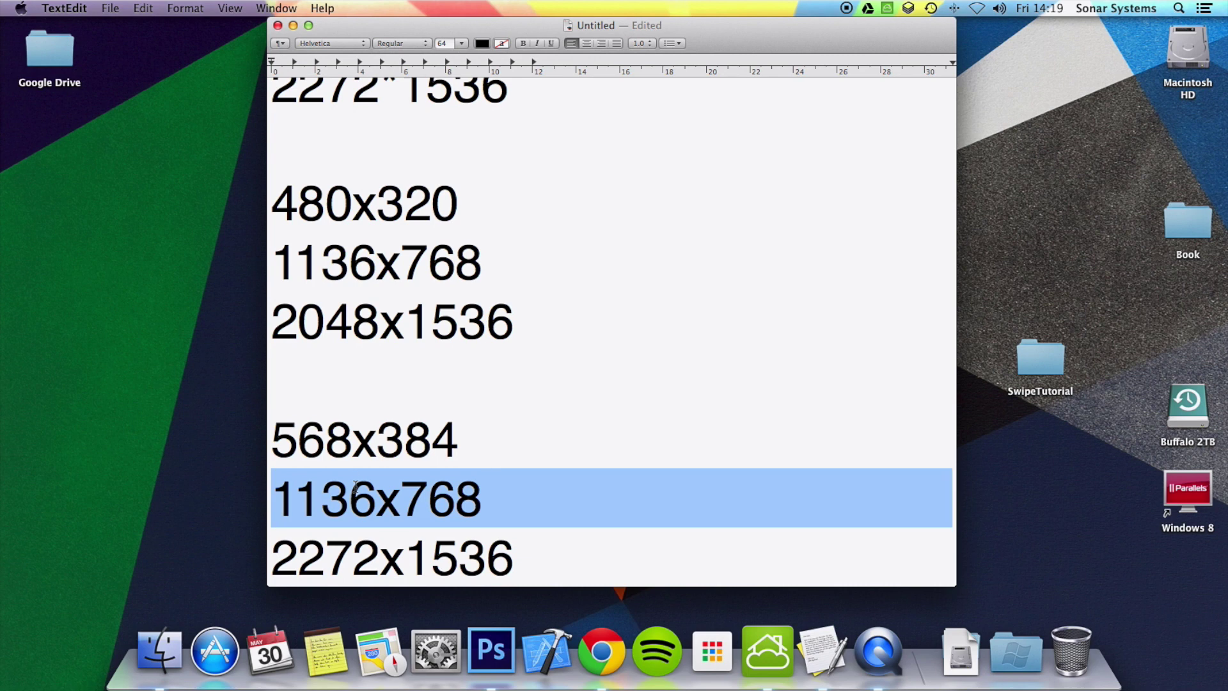
triple_click(334, 442)
click(514, 531)
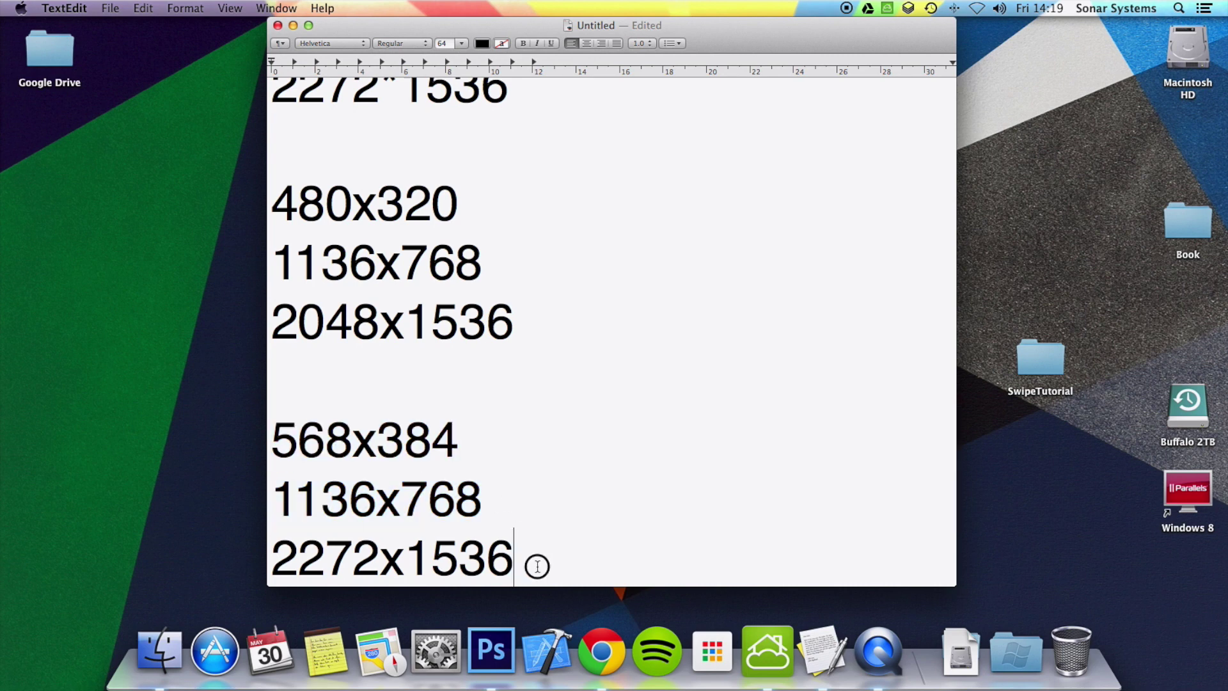
drag(537, 566, 173, 453)
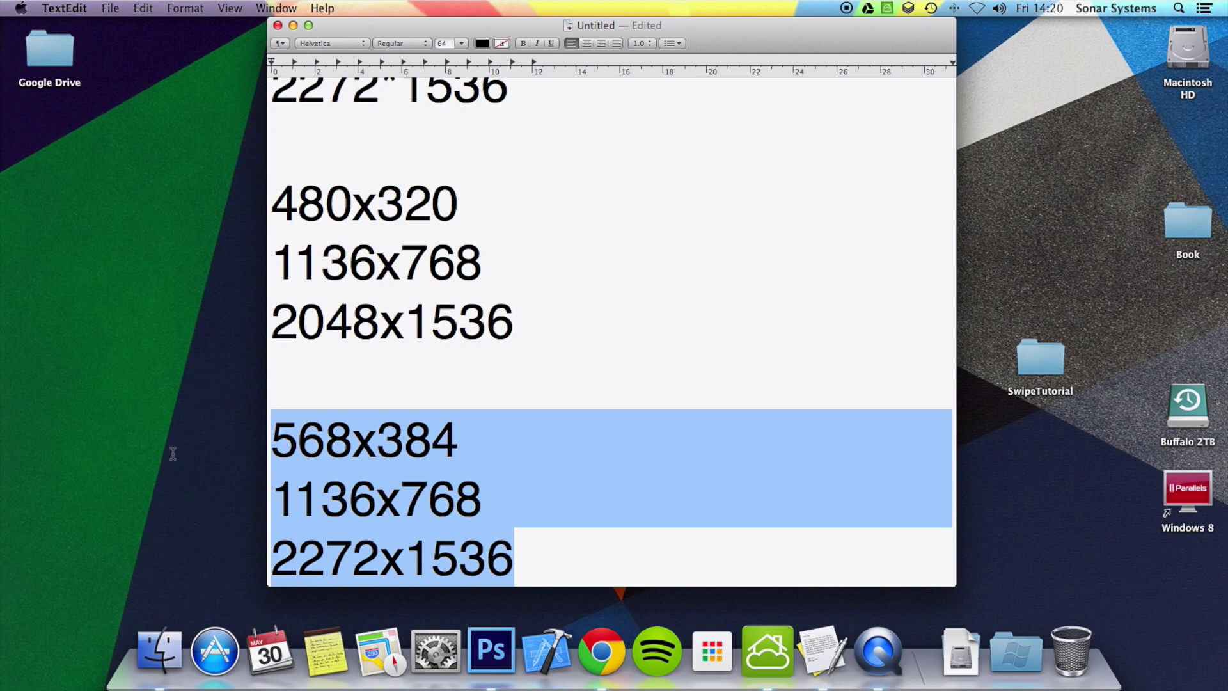
key(ctrl+Up)
Step: Switch to the Photoshop desktop and bring the Landscape iOS.psd window to the front
key(ctrl+Right)
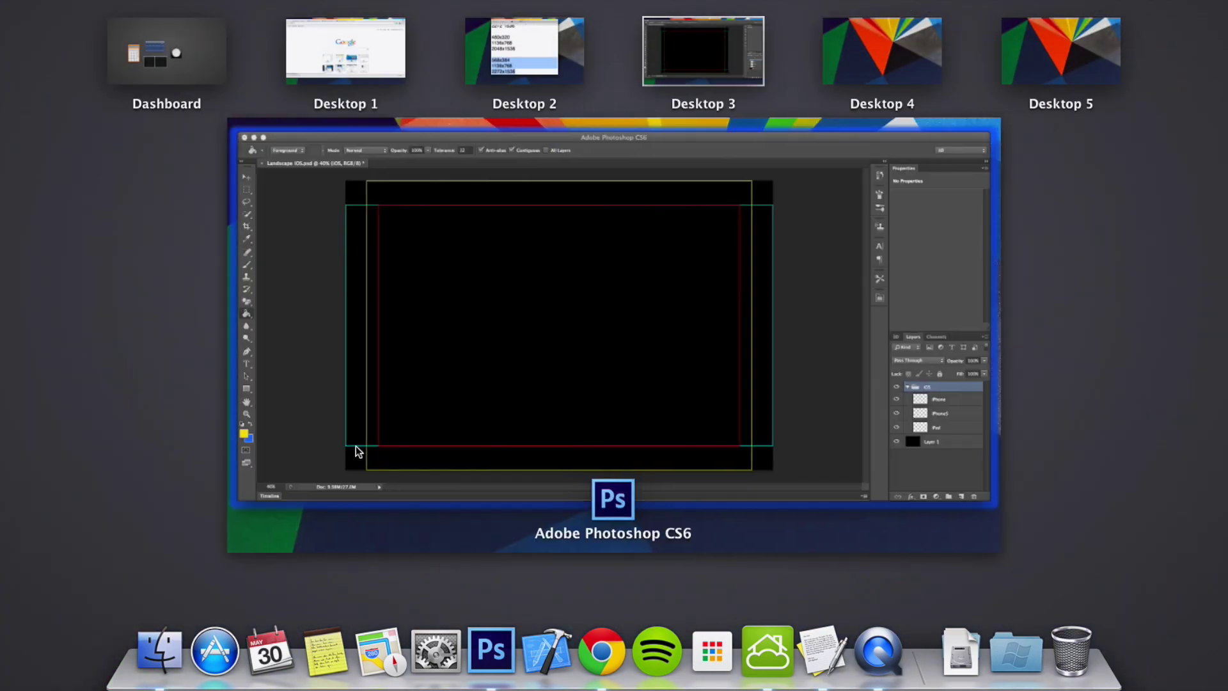
click(359, 452)
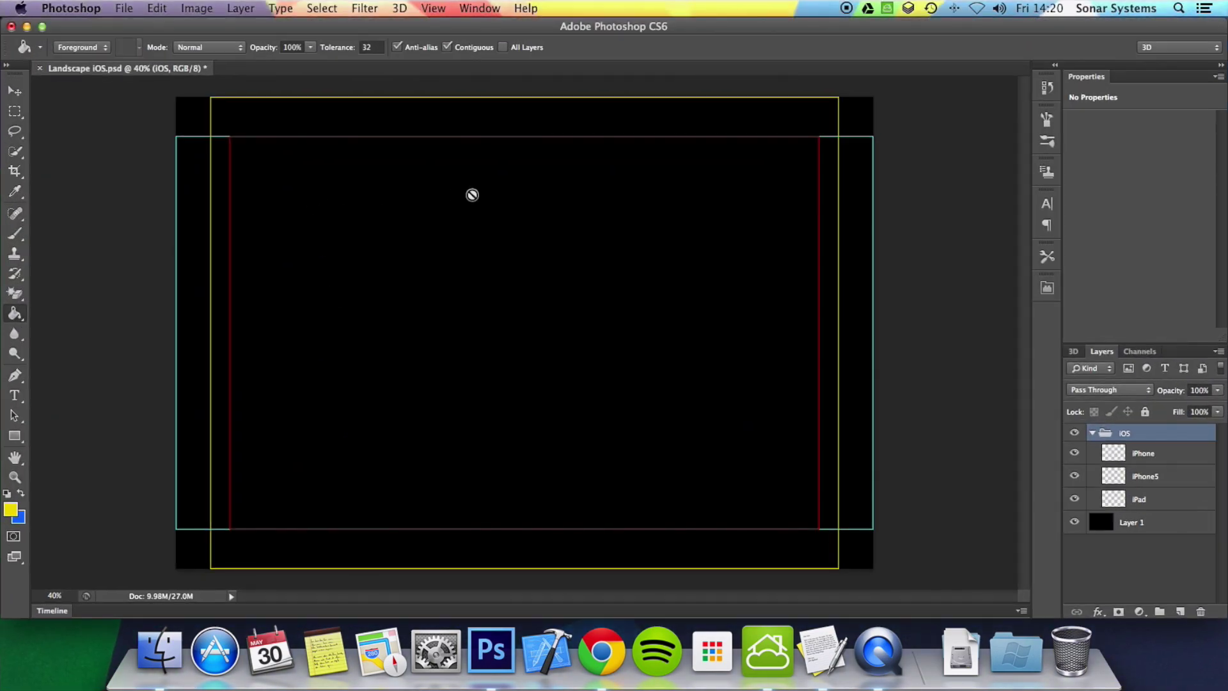